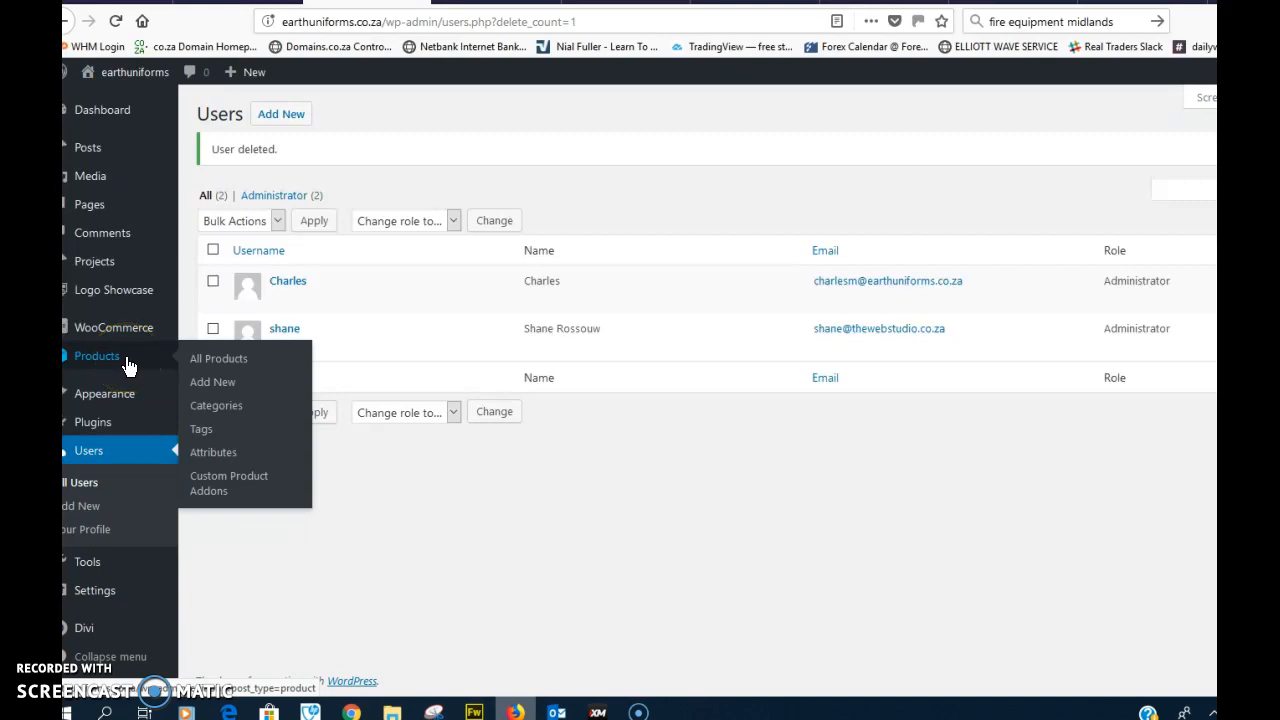
Open the product categories and review the full list of categories and their subcategories.
click(238, 414)
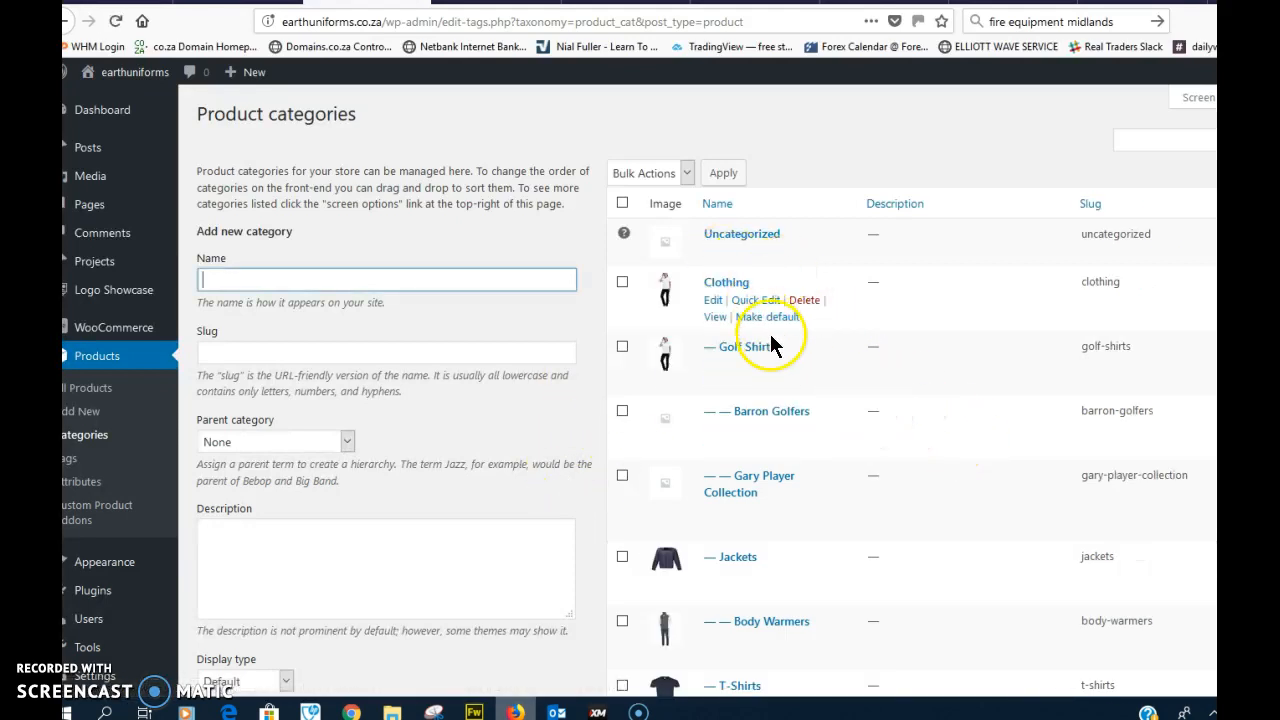
scroll(855, 558, down, 2)
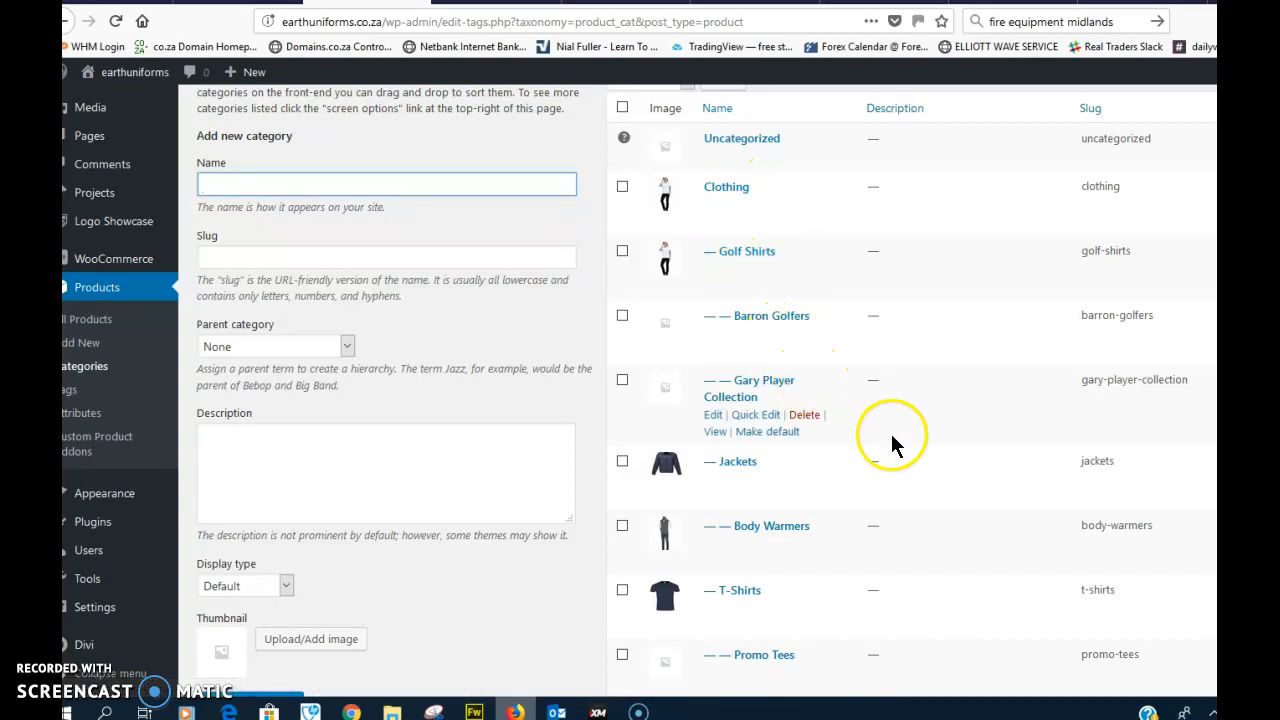
scroll(909, 460, down, 3)
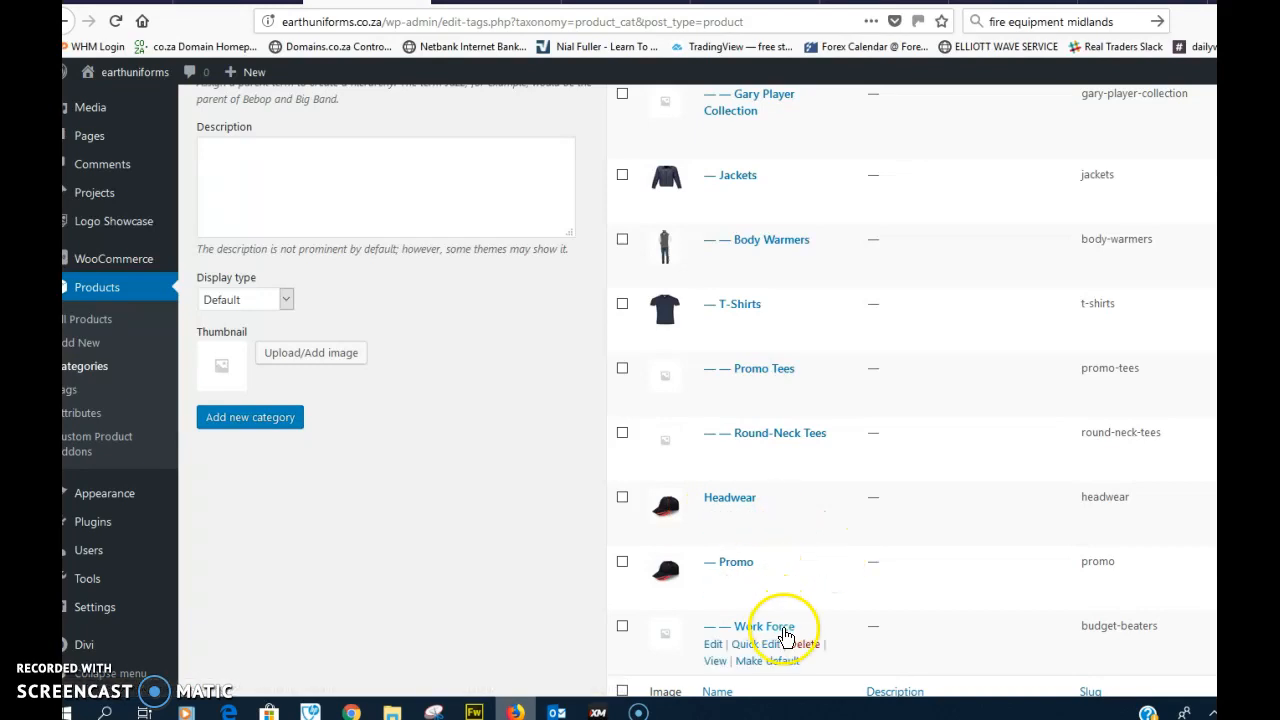
scroll(548, 536, up, 3)
Choose Promo Tees as the parent category in the form for adding a new category.
click(280, 192)
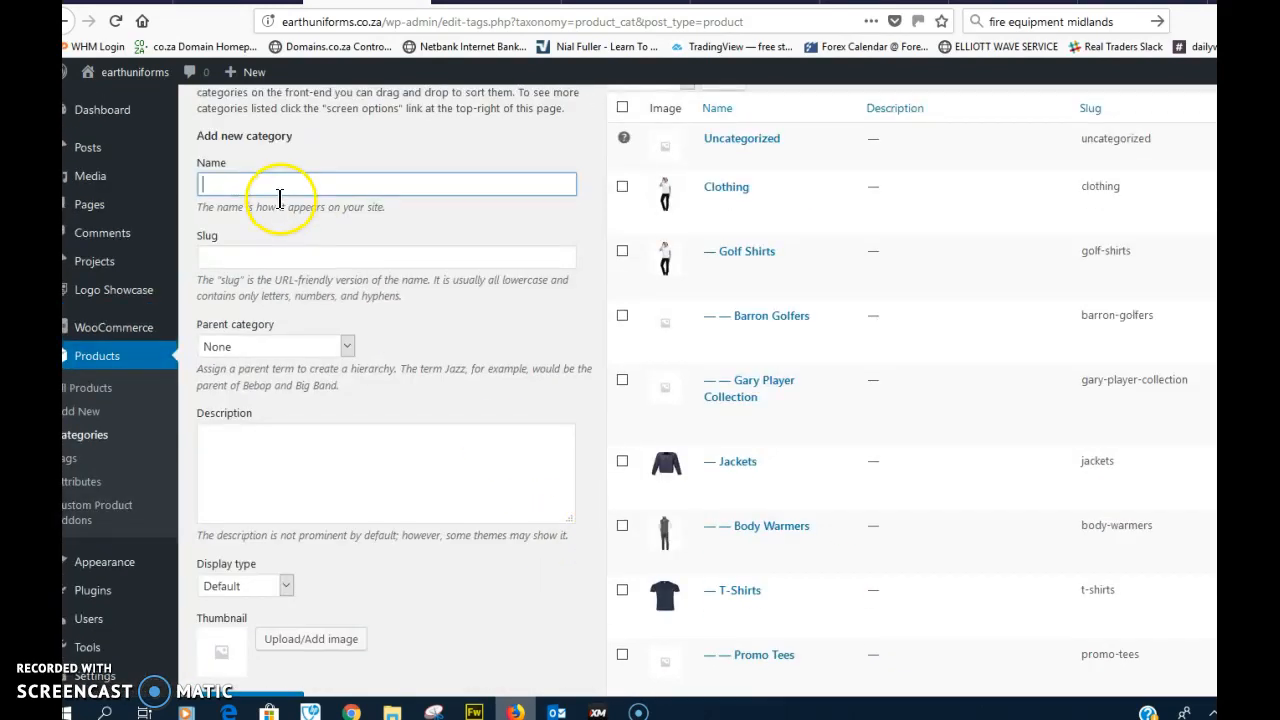
click(346, 347)
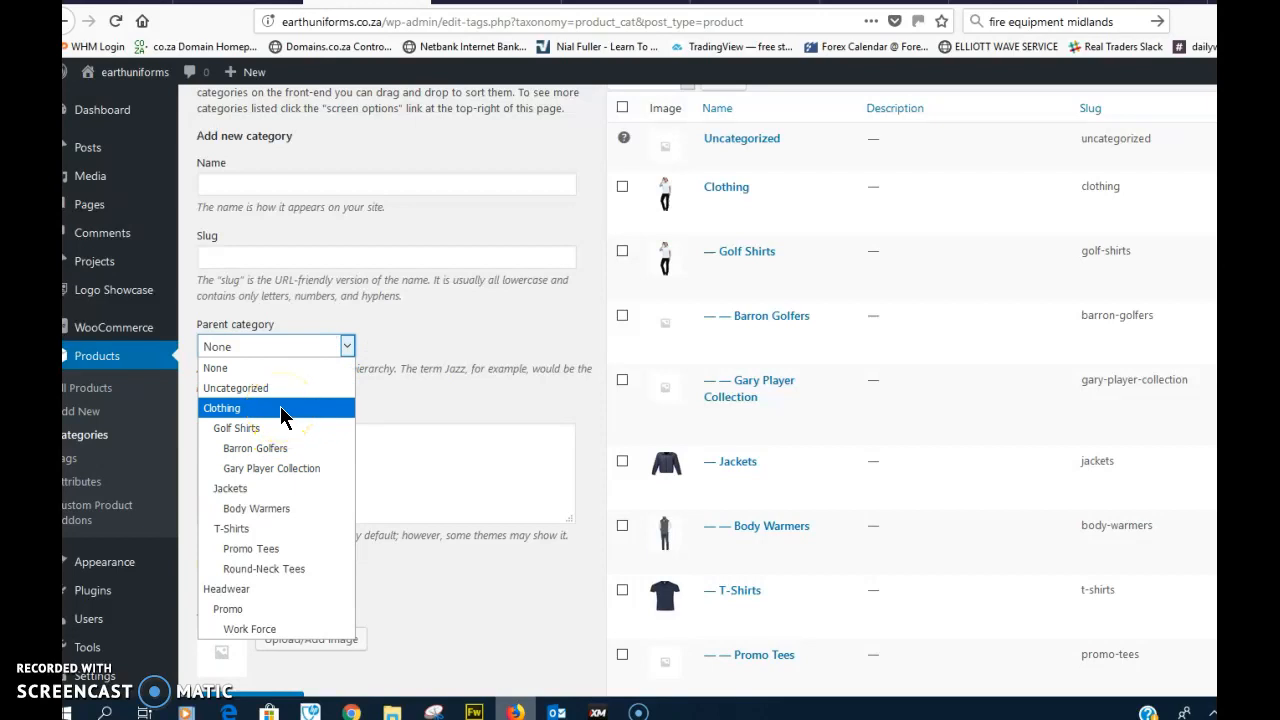
click(263, 490)
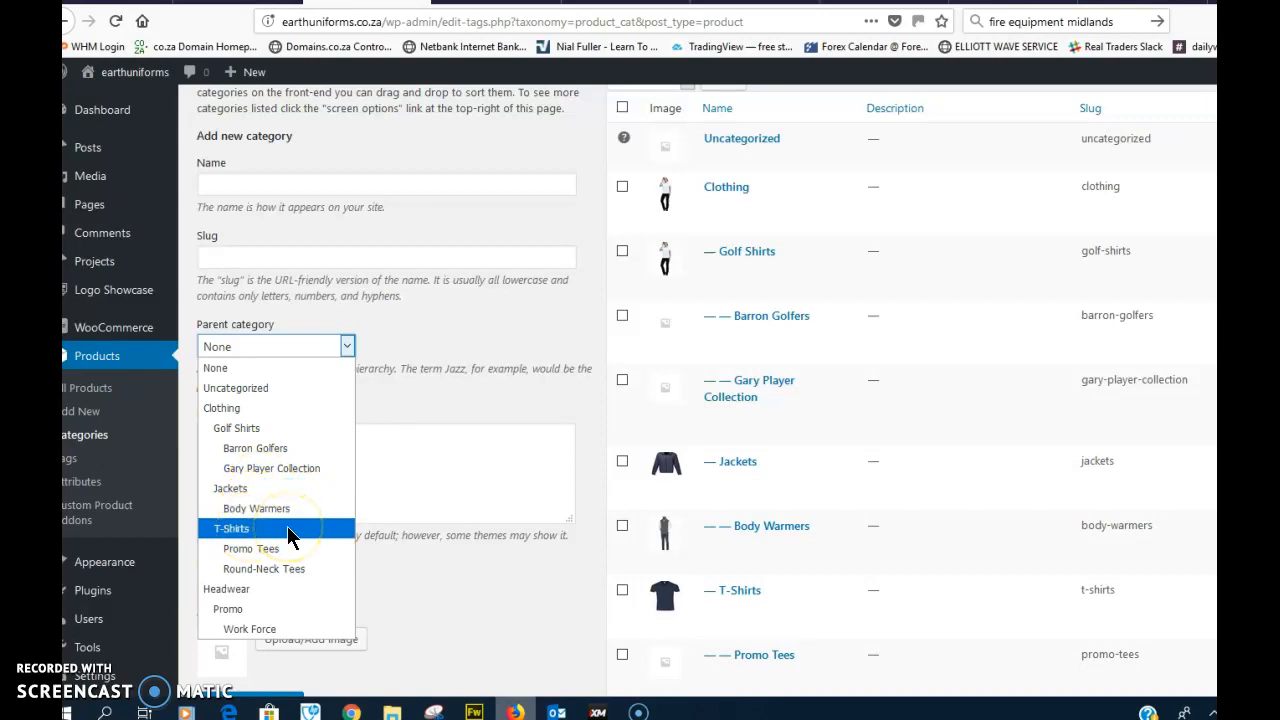
click(295, 550)
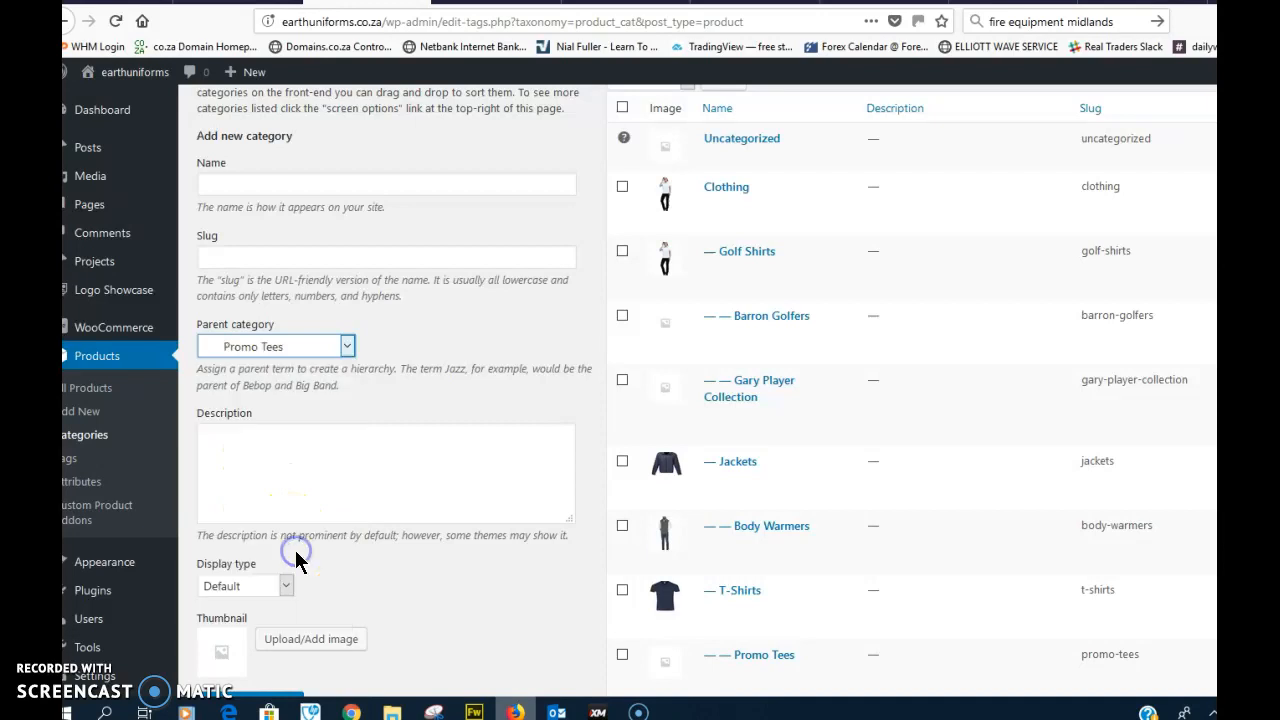
click(330, 650)
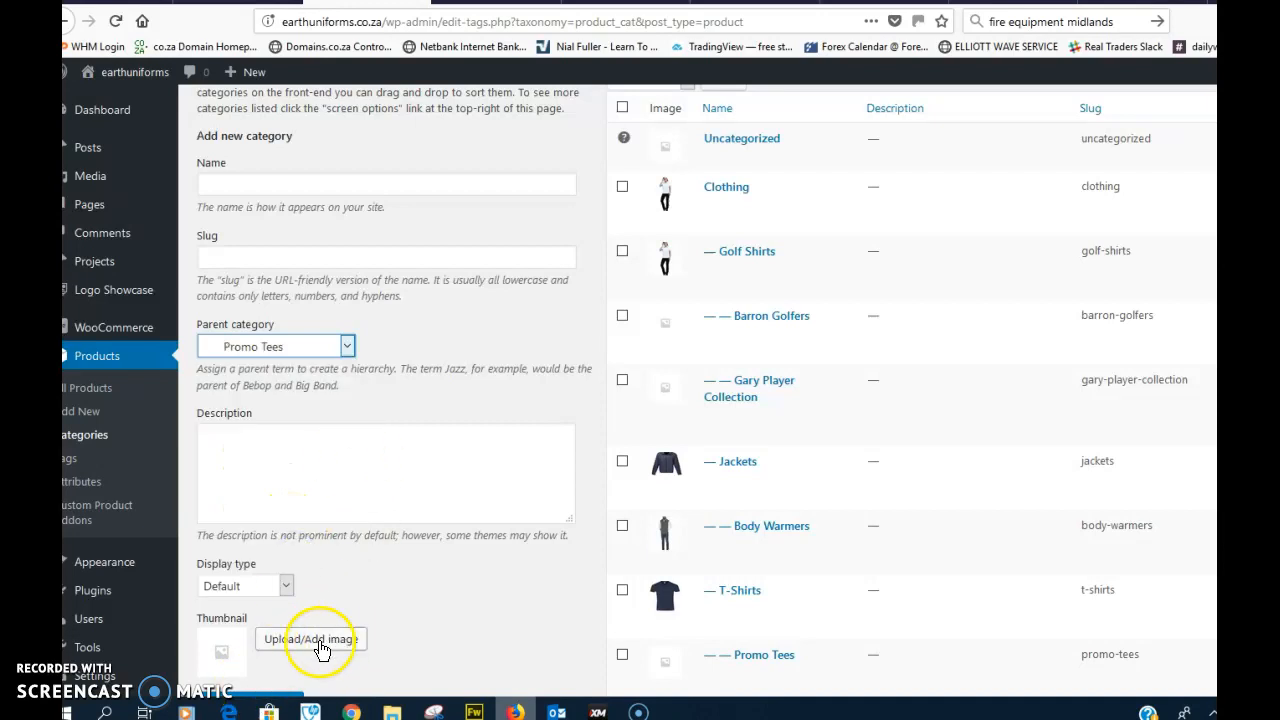
scroll(405, 650, down, 2)
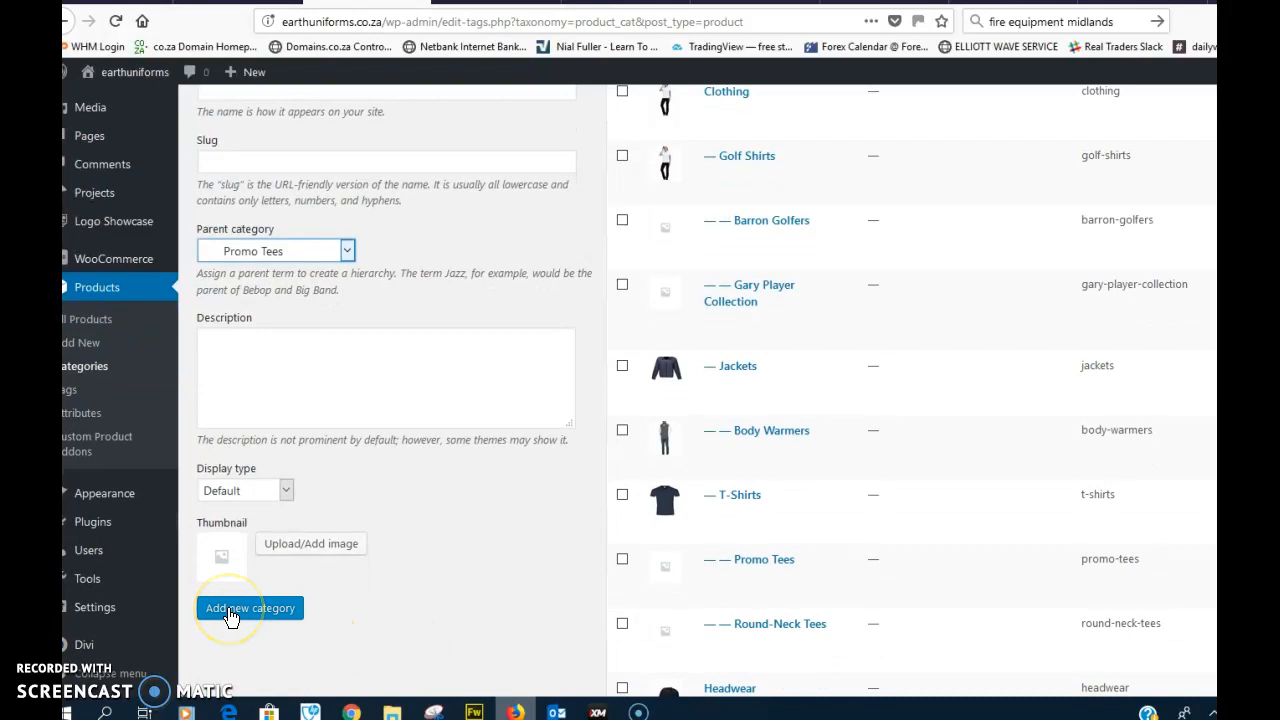
click(297, 548)
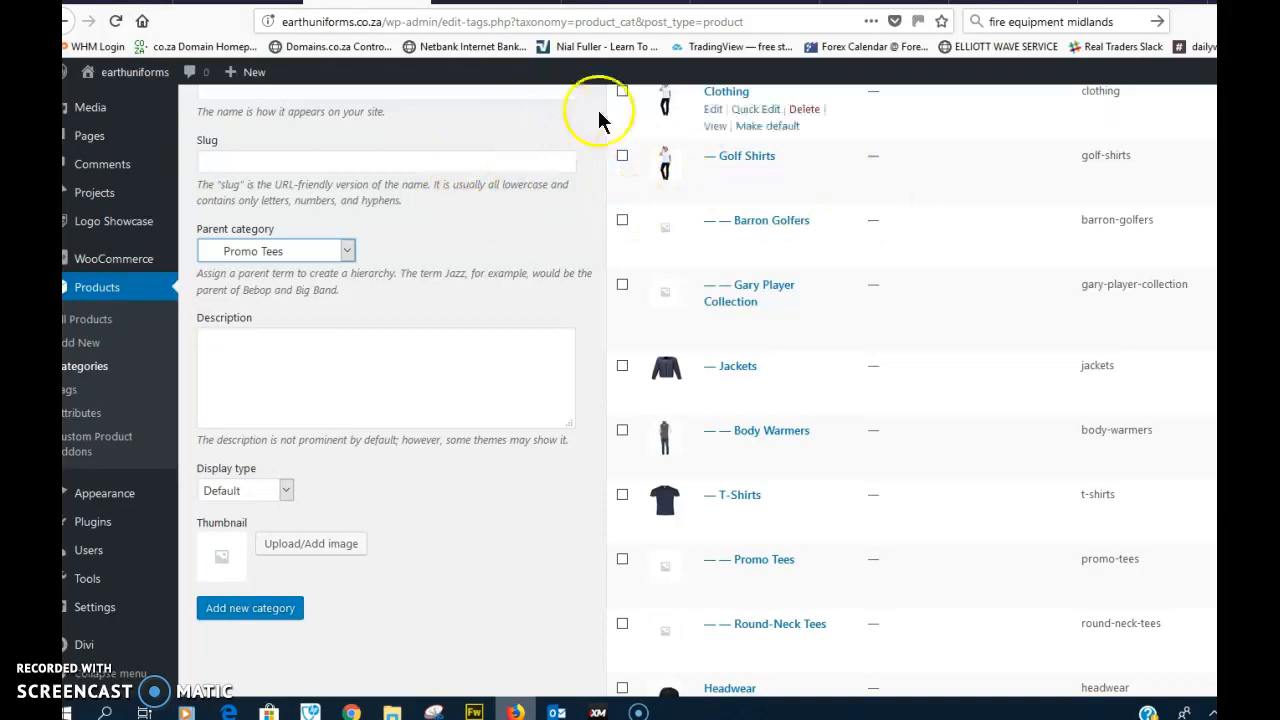
Reorder the product categories so that Gary Player Collection comes before Barron Golfers under Golf Shirts.
click(1279, 3)
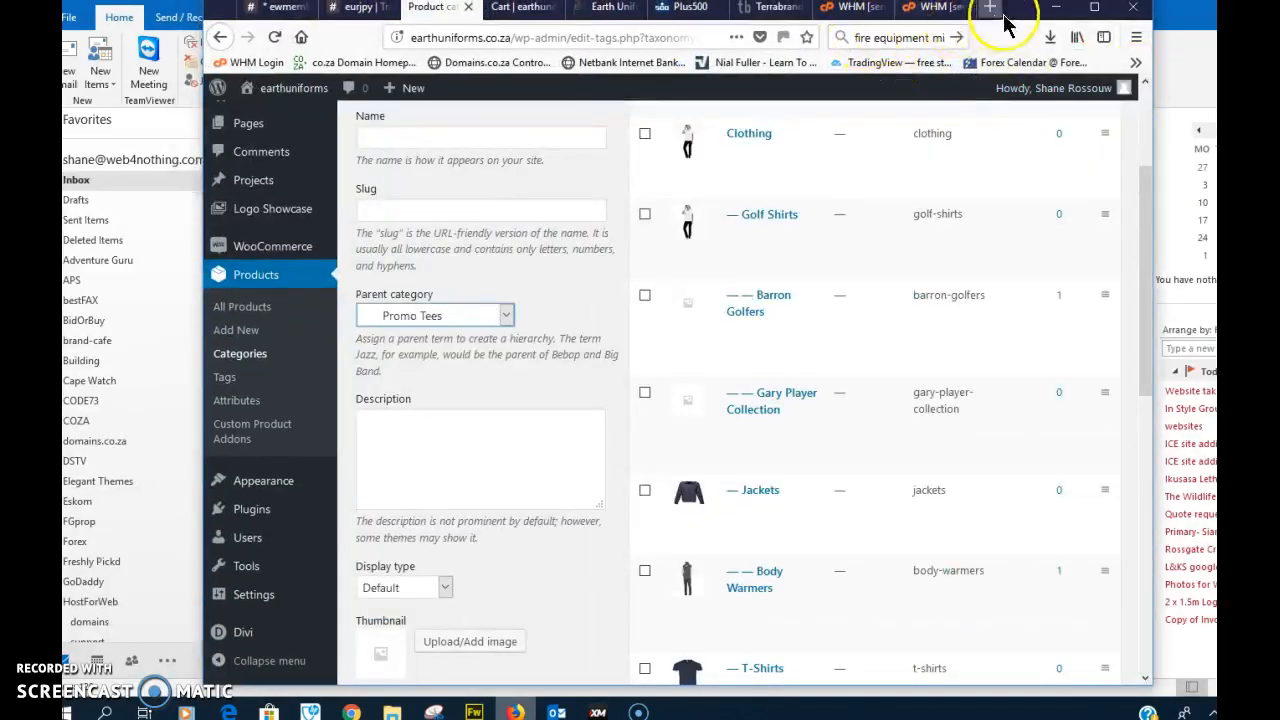
drag(1014, 14, 876, 20)
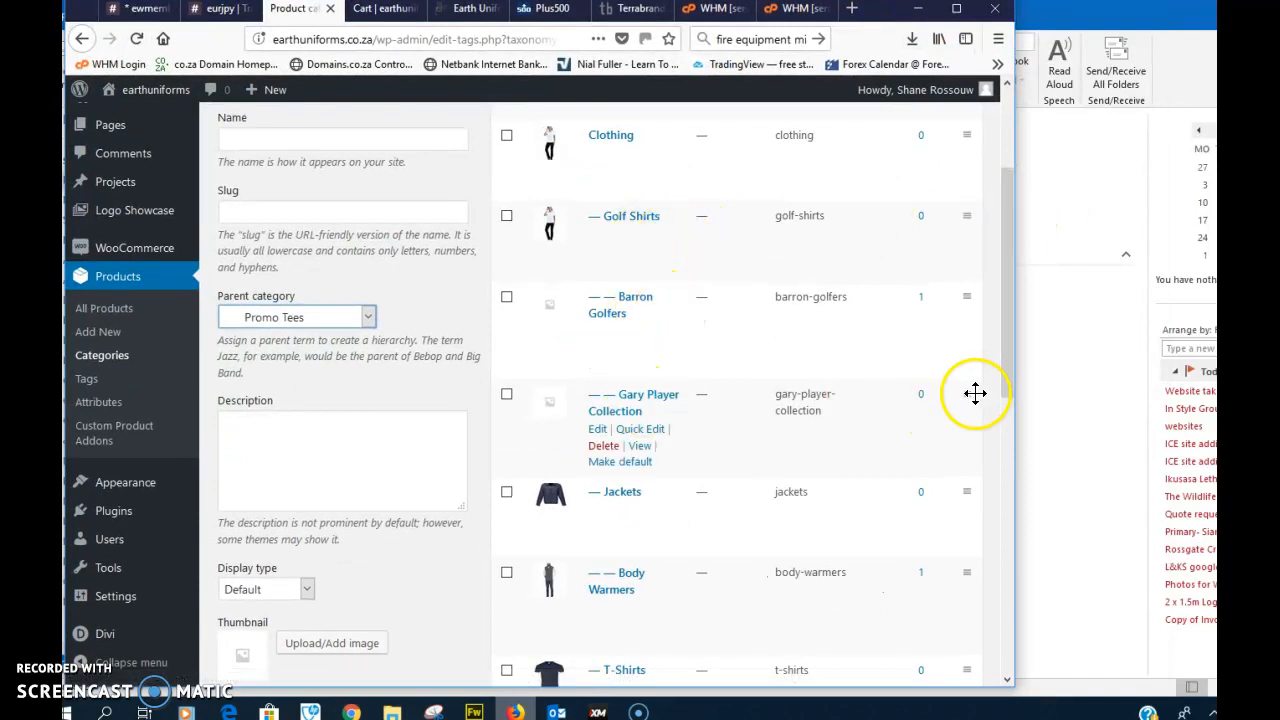
mouse_move(968, 396)
mouse_down()
mouse_move(964, 296)
mouse_move(962, 386)
mouse_up()
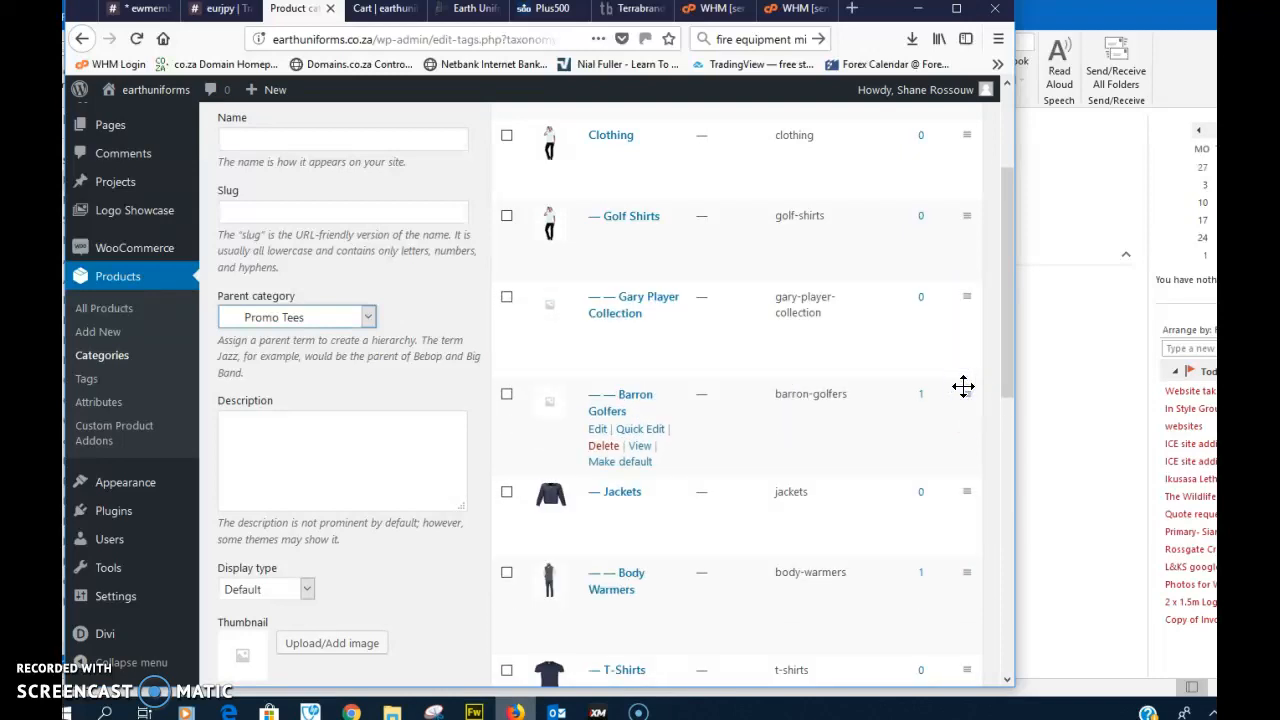
click(115, 626)
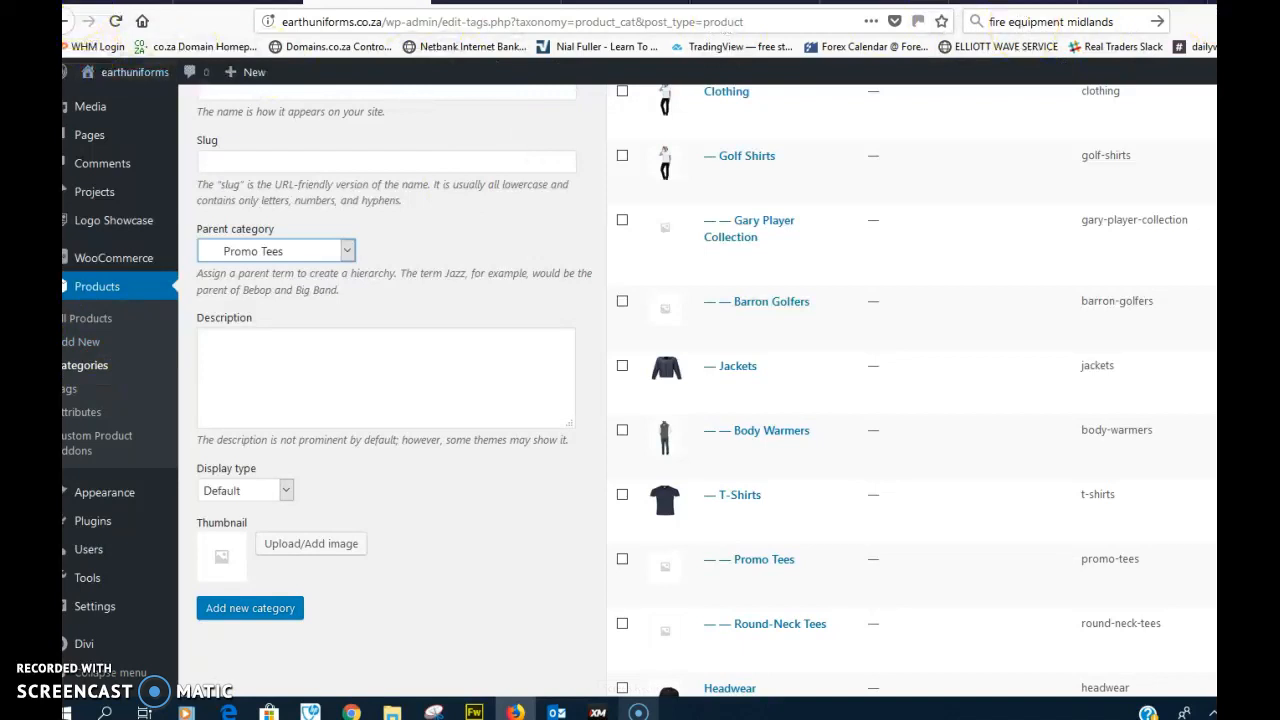
Start a new product, and copy the 5 Panel Flap Cap's name and code from its quick view on the old Promo Headwear page.
click(104, 345)
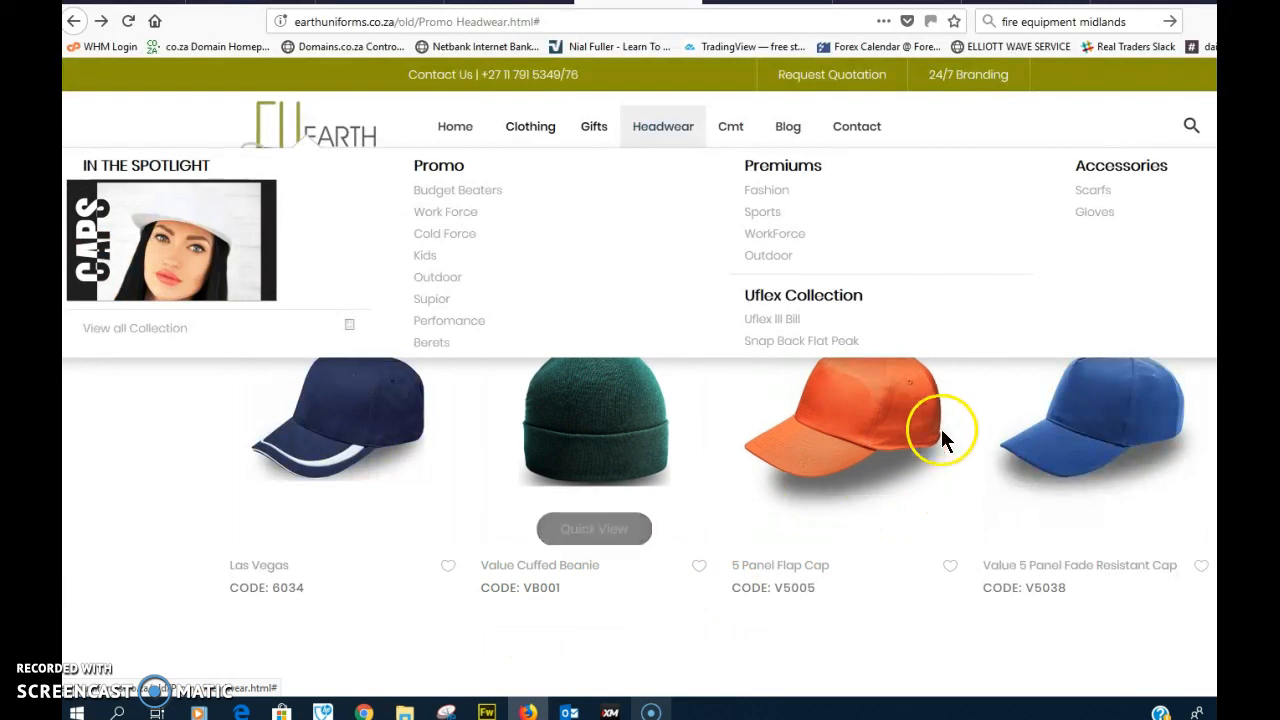
click(878, 514)
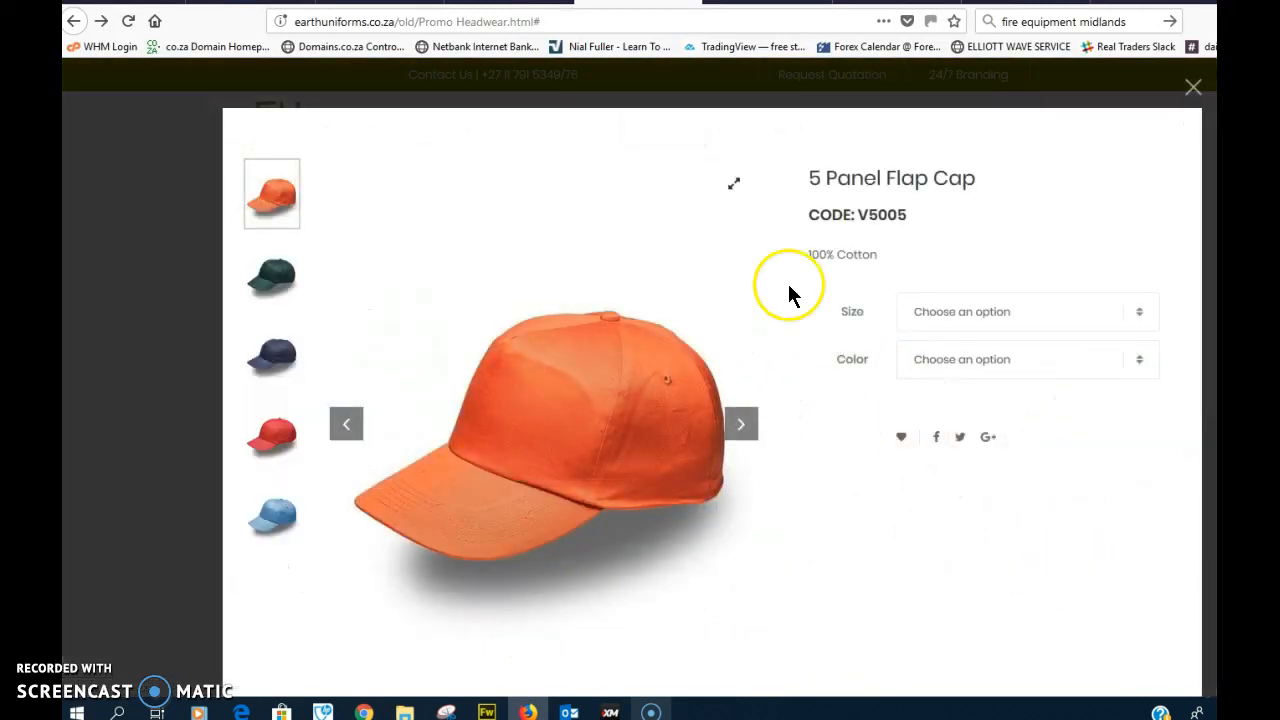
drag(928, 226, 812, 172)
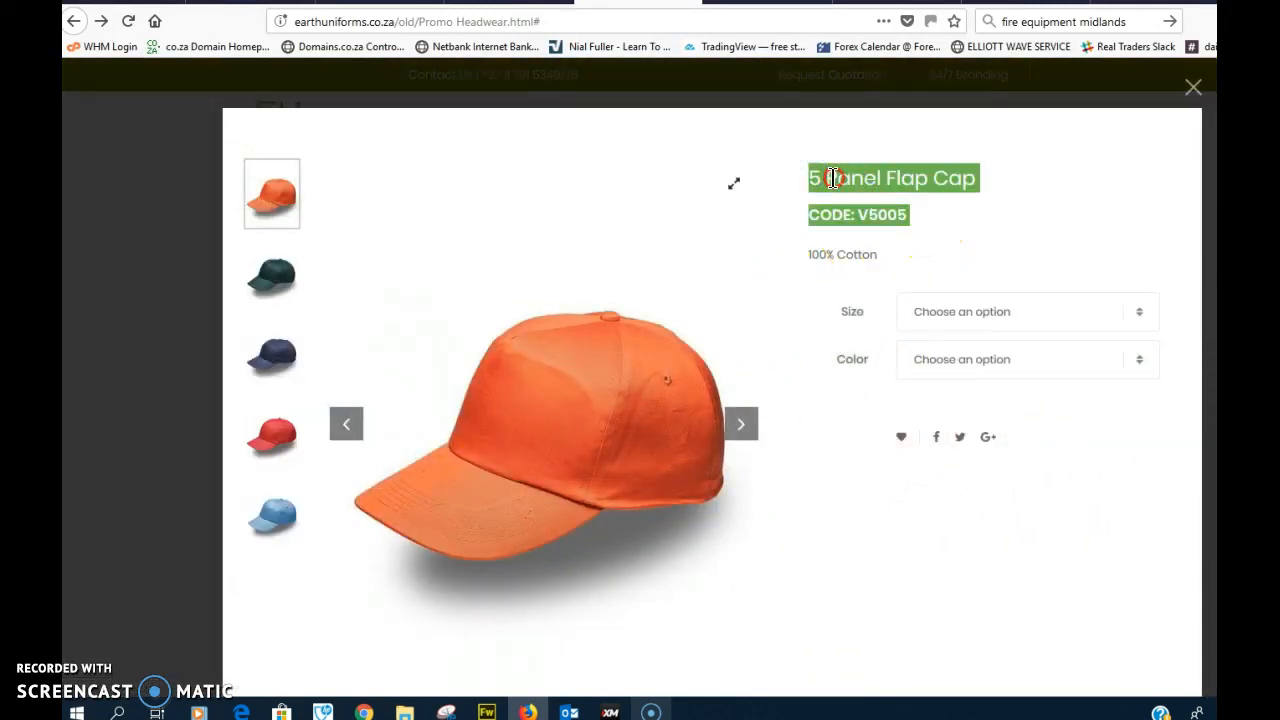
right_click(833, 178)
click(893, 191)
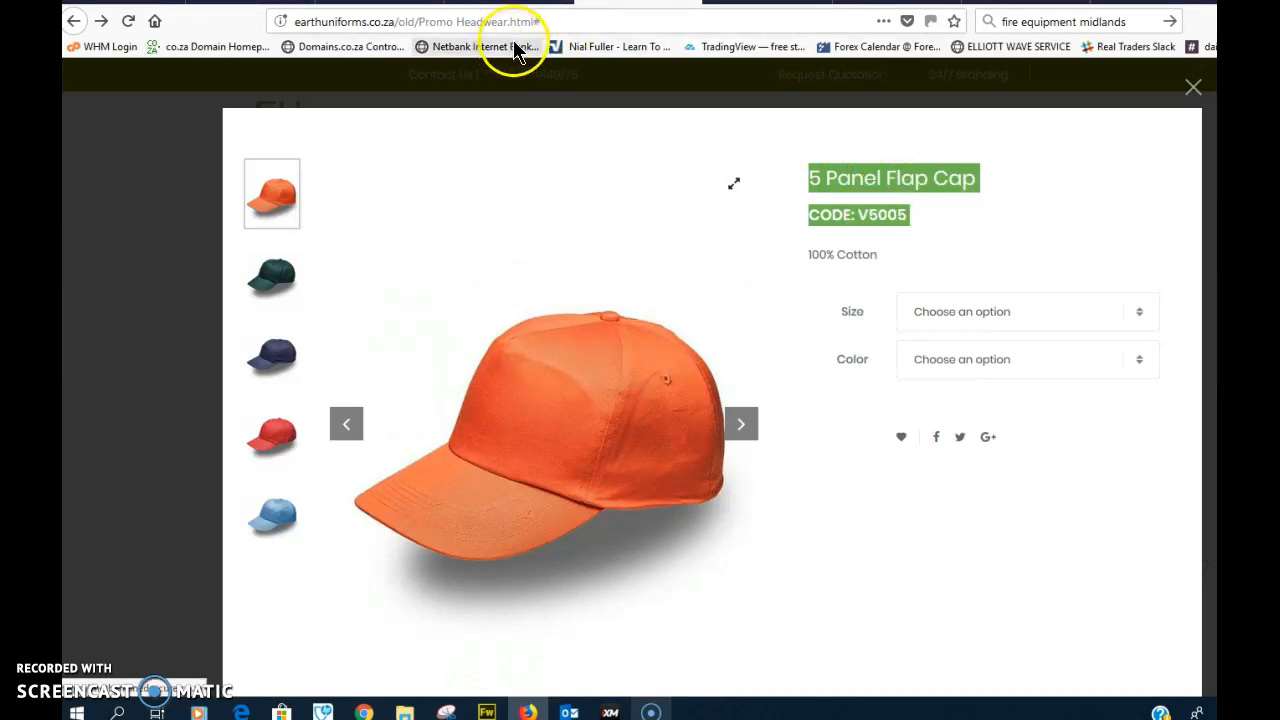
Name the new product "5 Panel Flap Cap - CODE: V5005" using the copied text and an added hyphen.
click(500, 2)
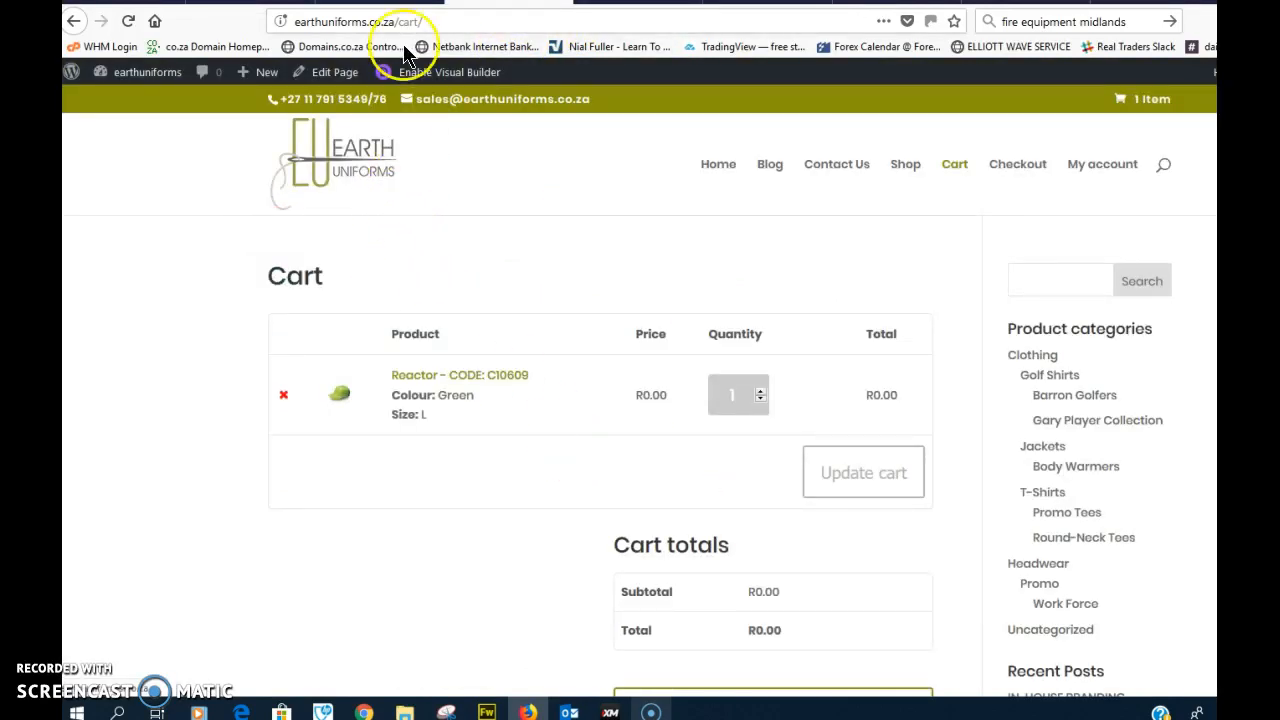
click(404, 4)
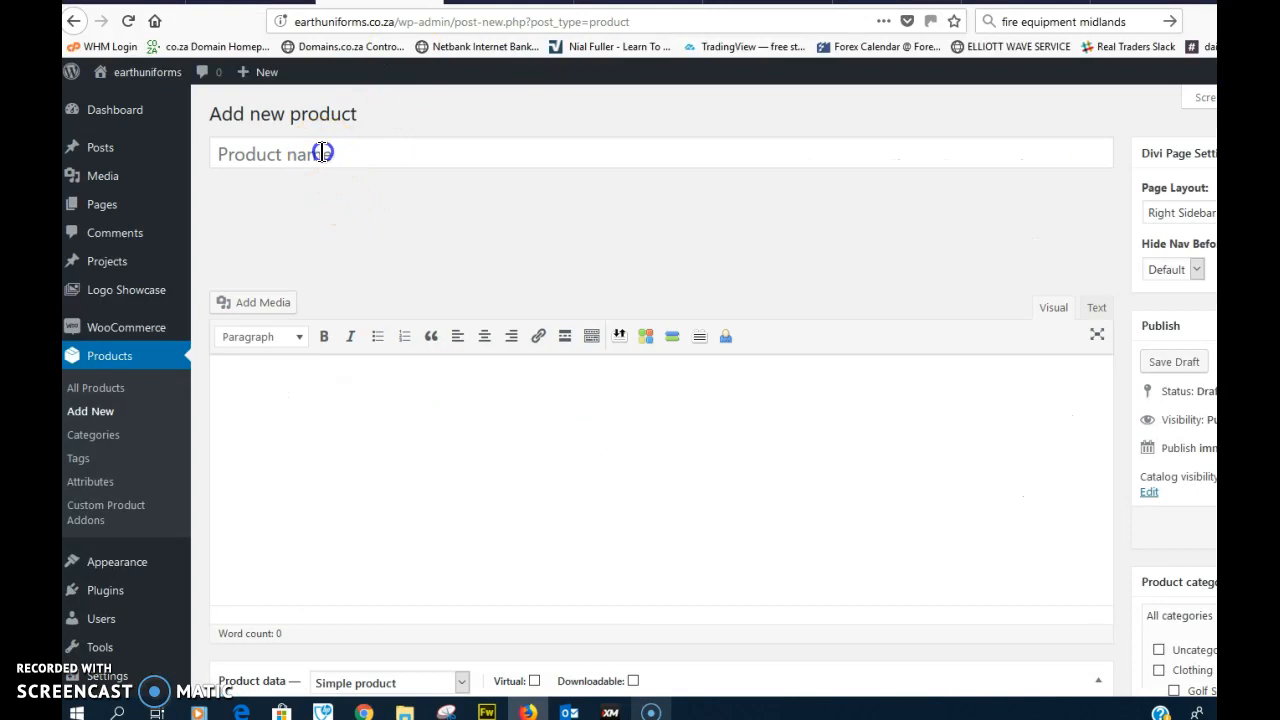
click(320, 152)
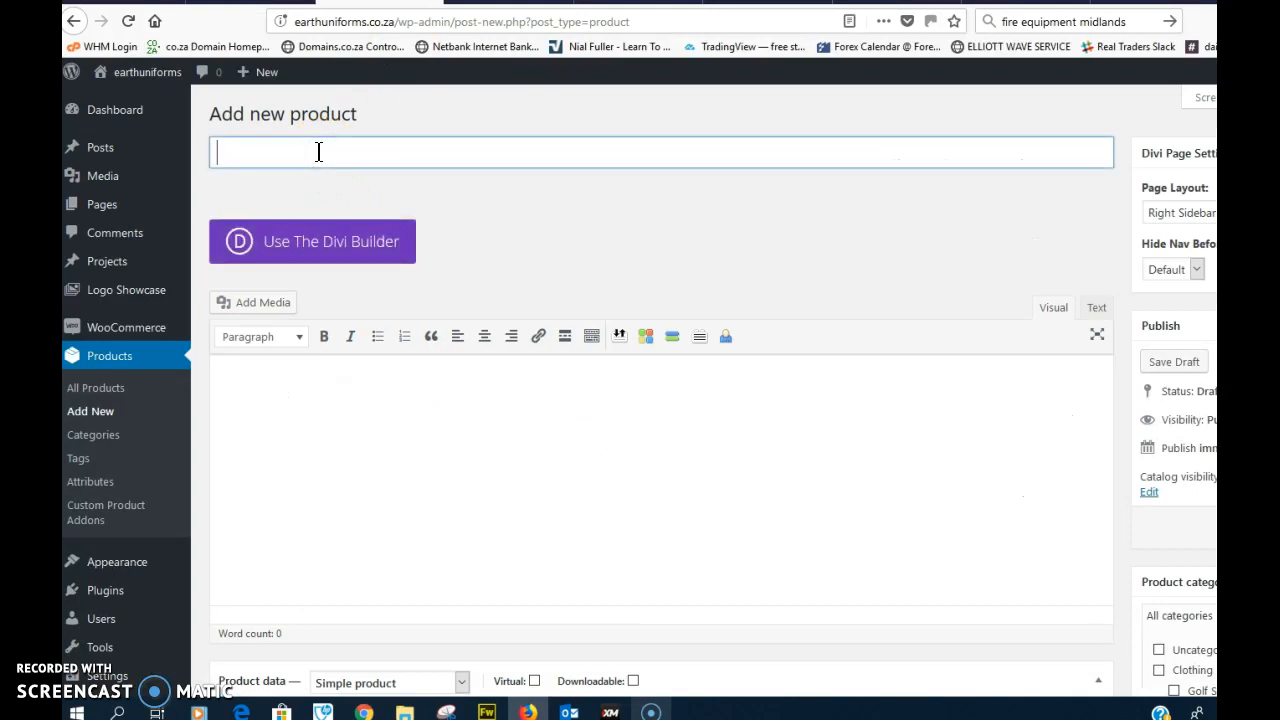
key(ctrl+v)
click(354, 152)
click(717, 378)
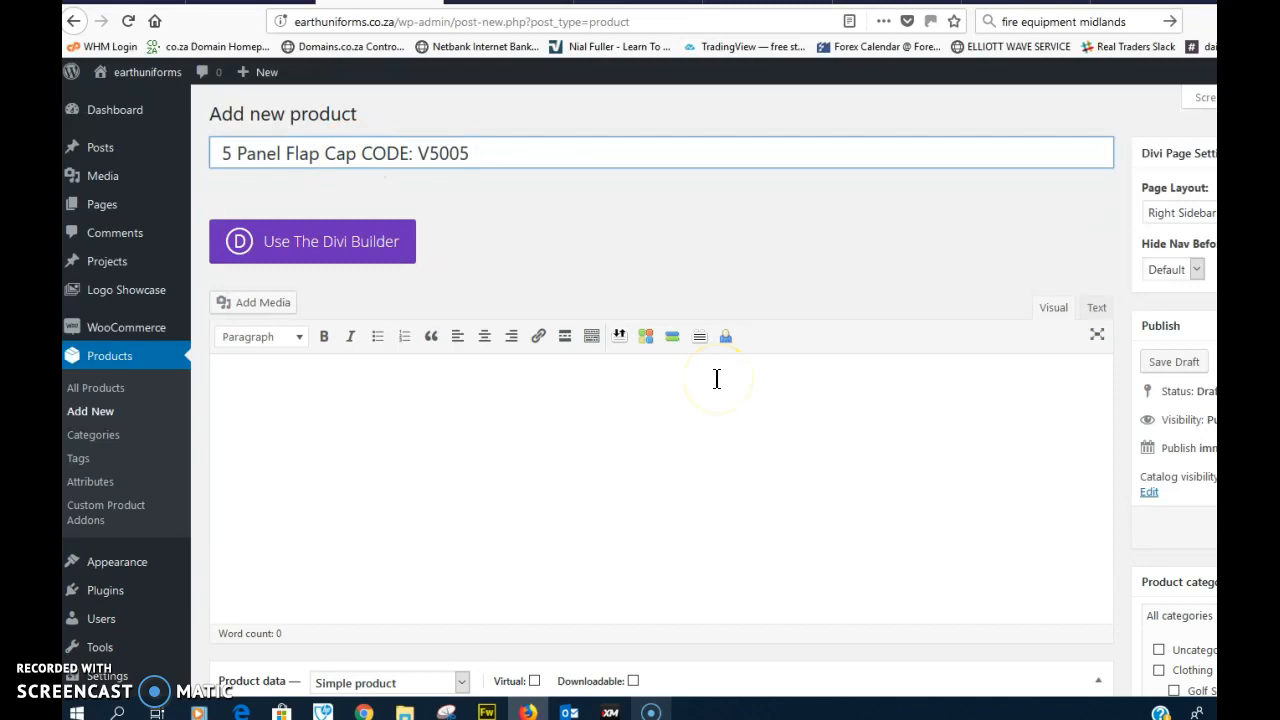
text(-)
Enter "long desc" as the product's main description and "short desc" as its short description.
click(515, 478)
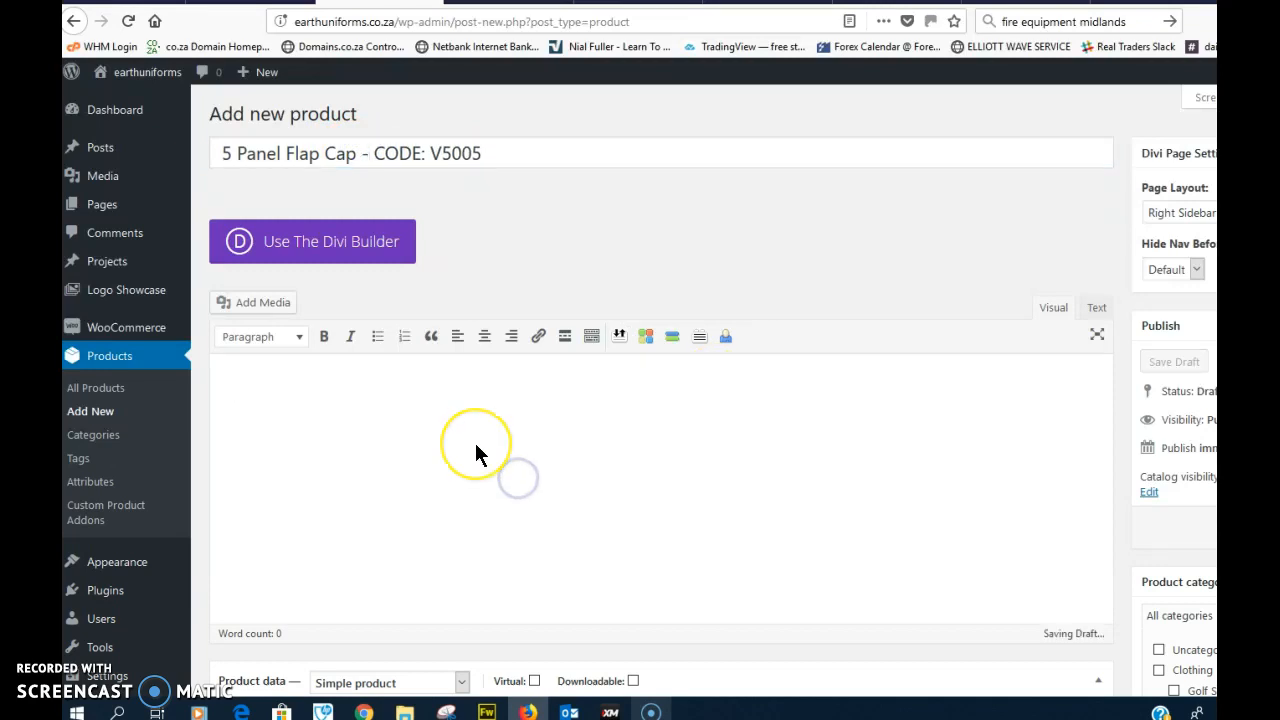
text(long desc)
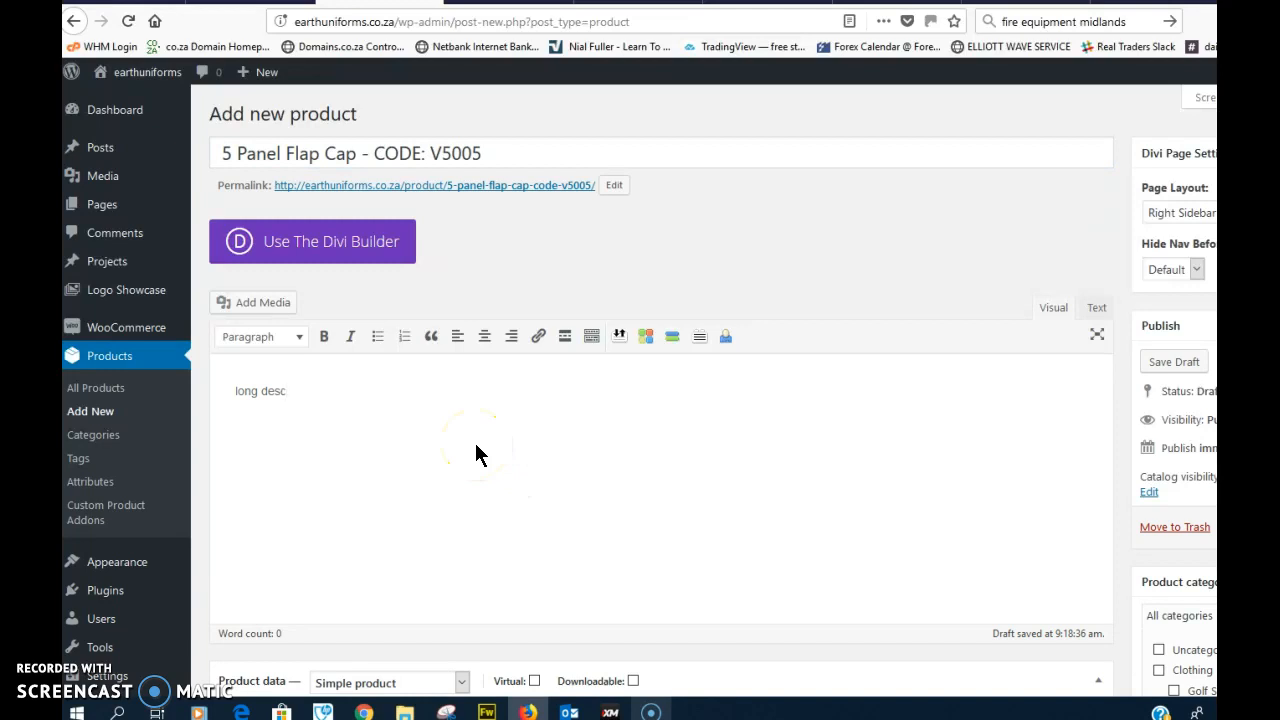
scroll(516, 455, down, 3)
scroll(516, 455, down, 4)
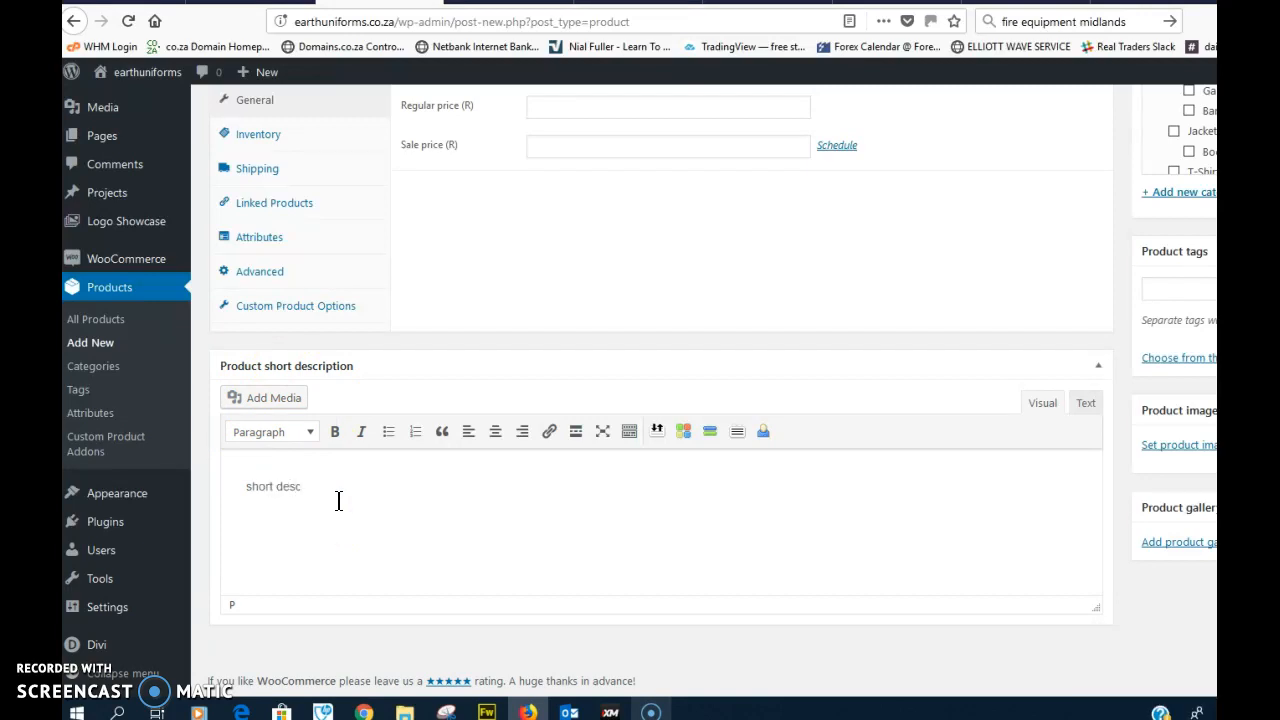
Set the product's regular price to 0.
scroll(653, 560, up, 3)
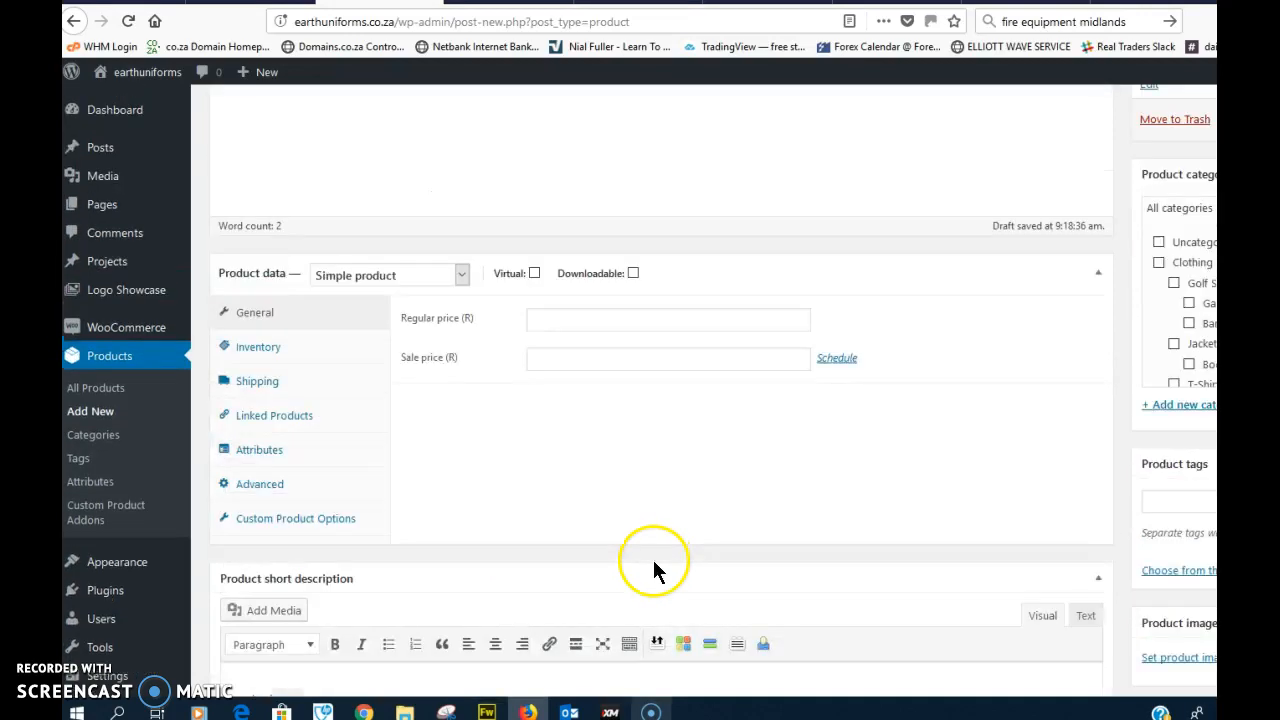
click(600, 398)
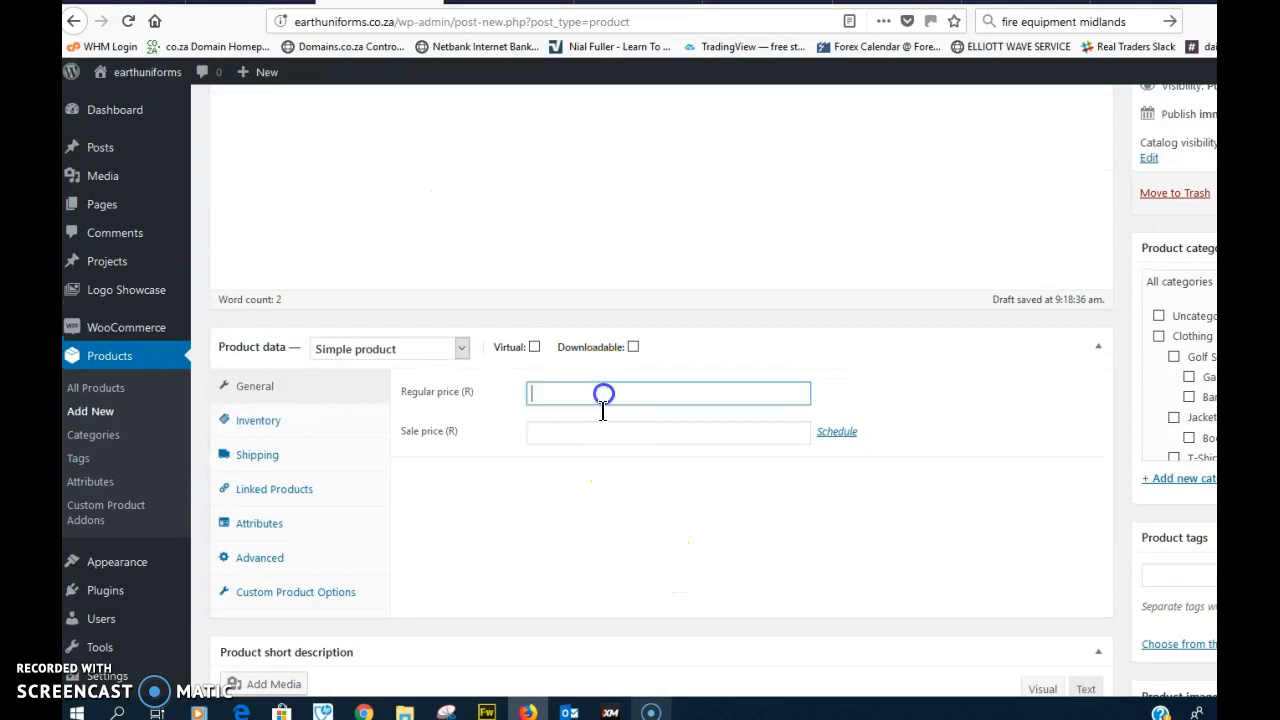
text(0)
click(591, 557)
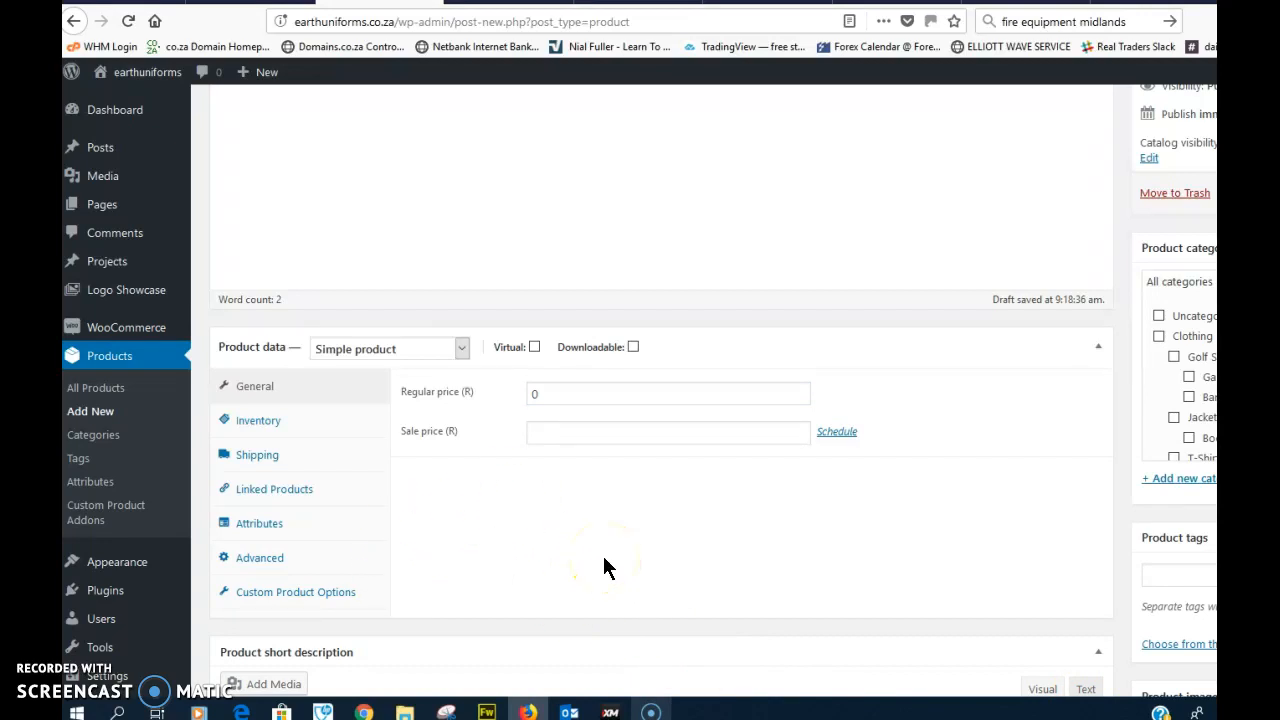
Assign the Headwear custom options form to the product and put it in the Work Force category under Headwear, Promo.
click(280, 600)
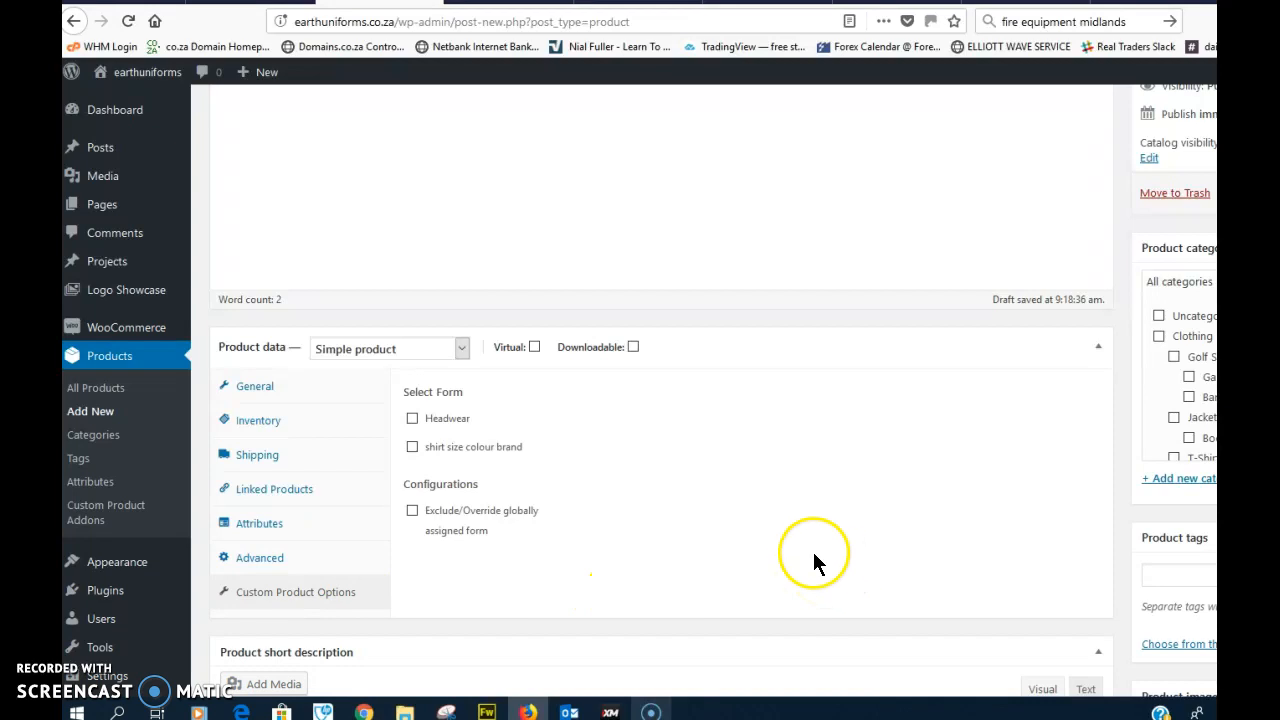
click(413, 419)
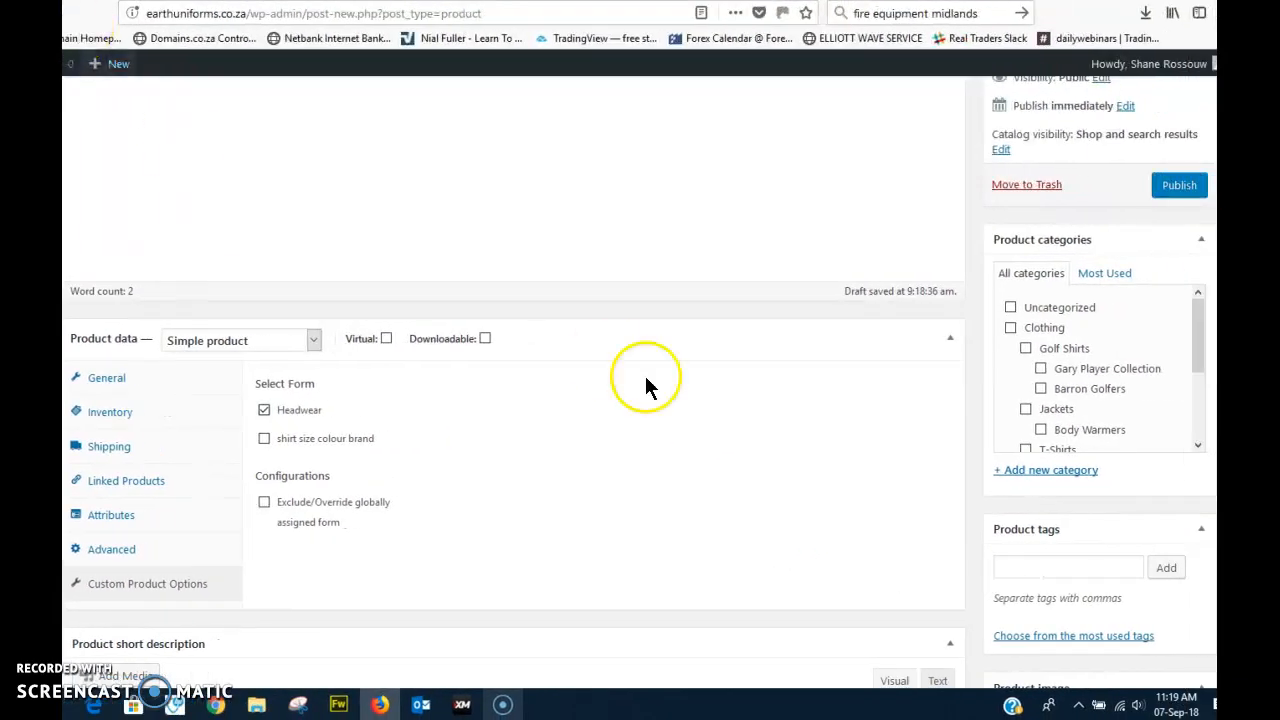
scroll(1100, 390, down, 2)
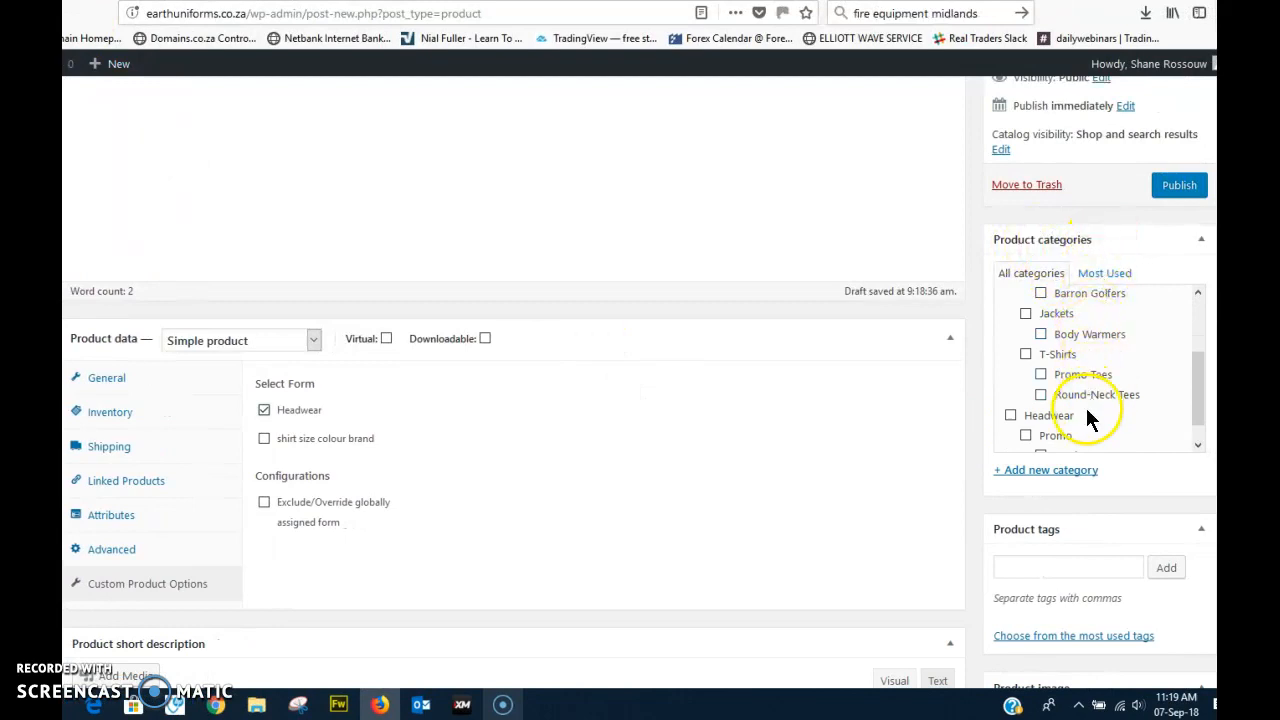
scroll(1040, 420, down, 1)
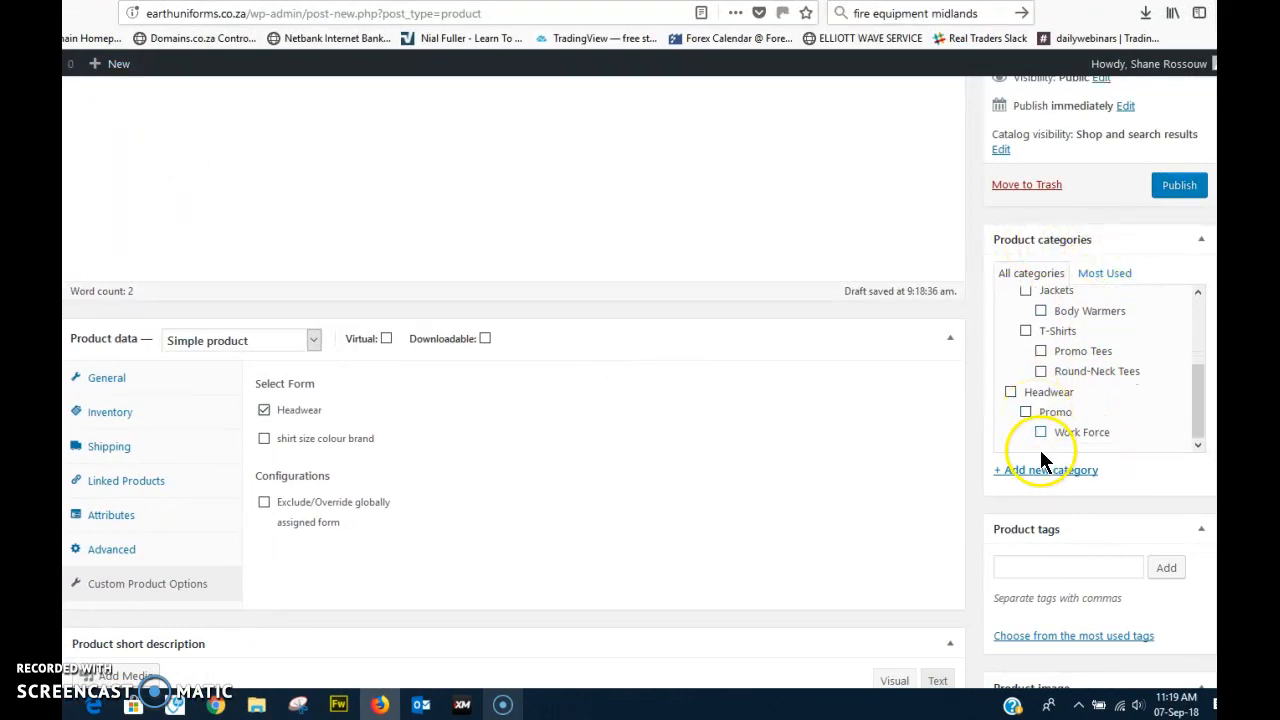
click(1041, 434)
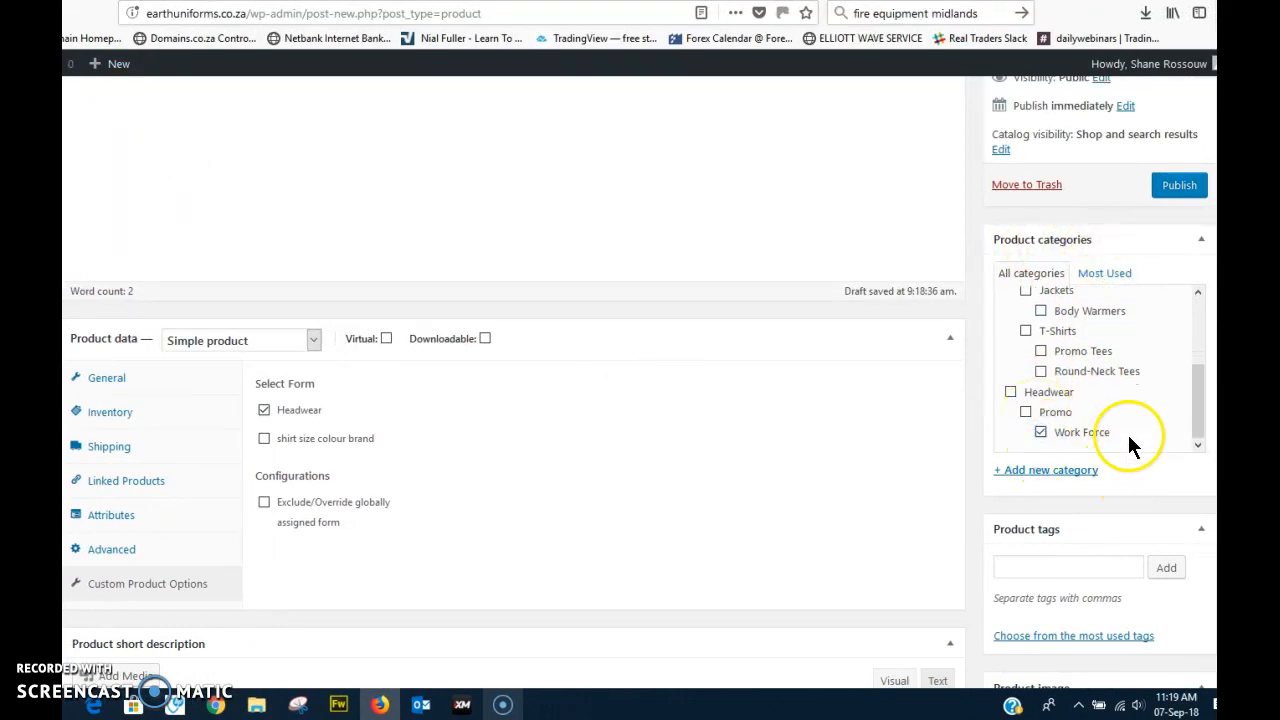
Open the product image chooser and upload beanie.png from the blog folder to the media library.
scroll(1079, 568, down, 2)
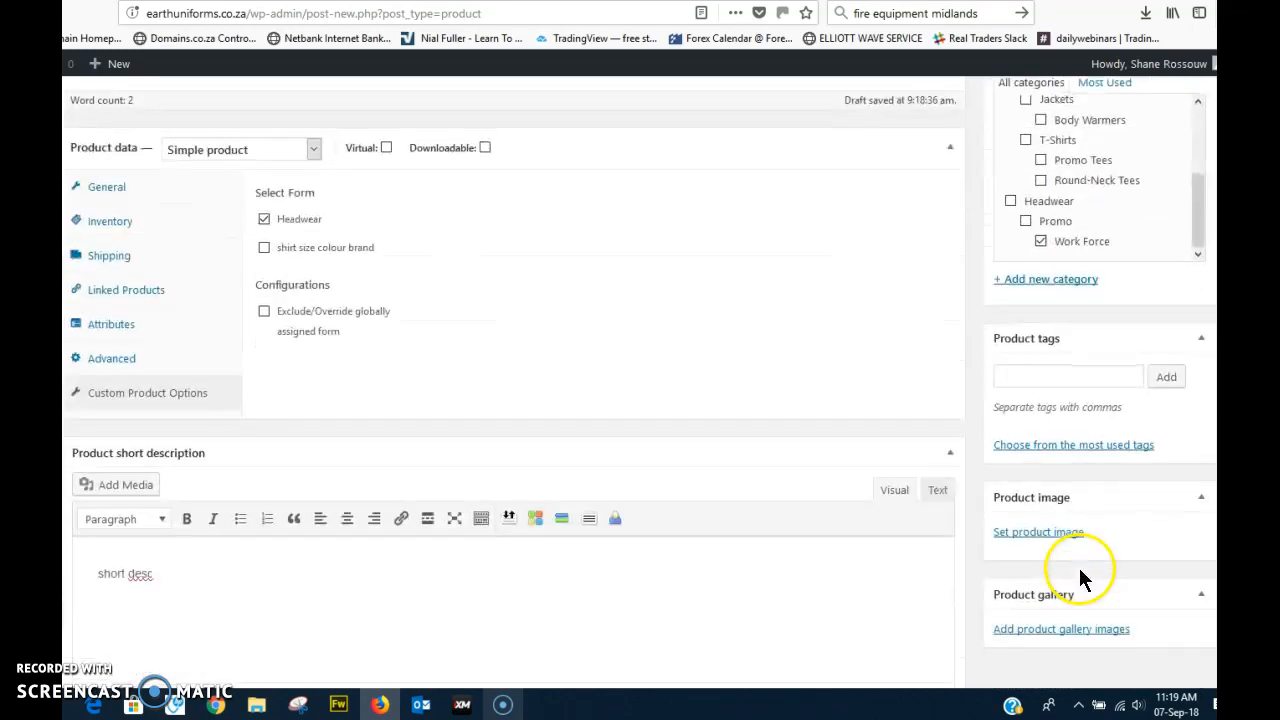
click(1057, 536)
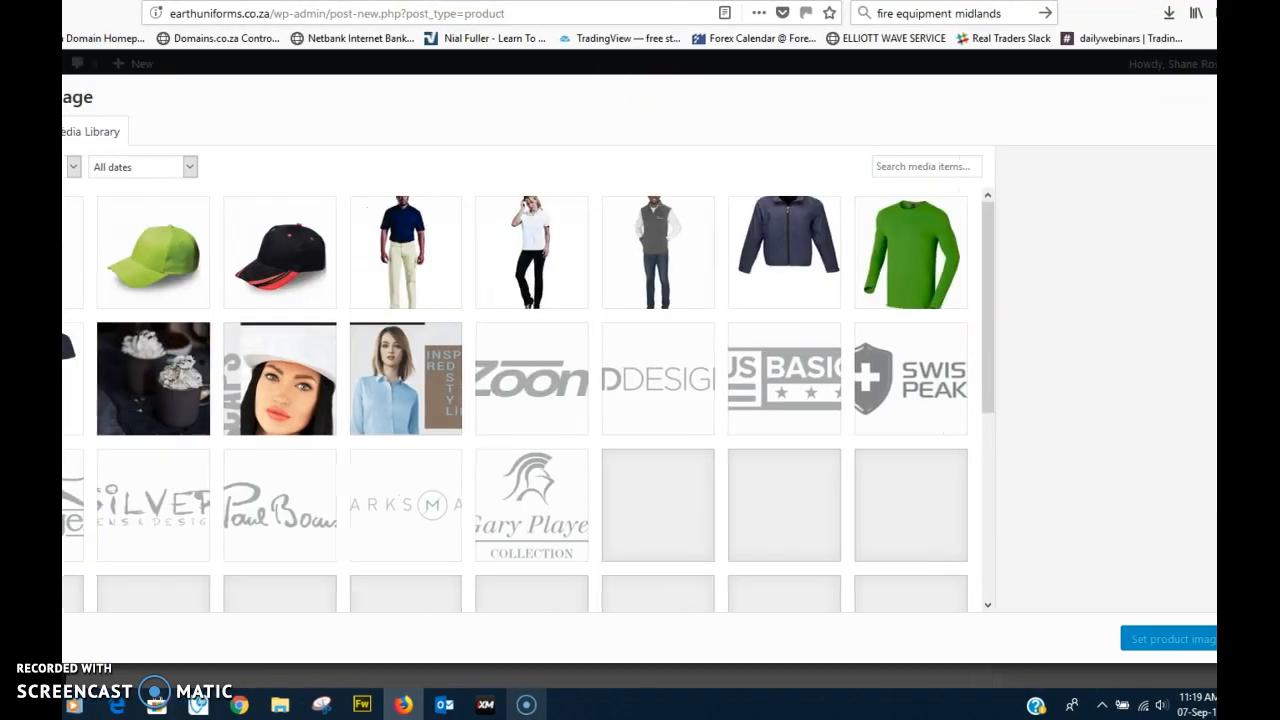
click(103, 131)
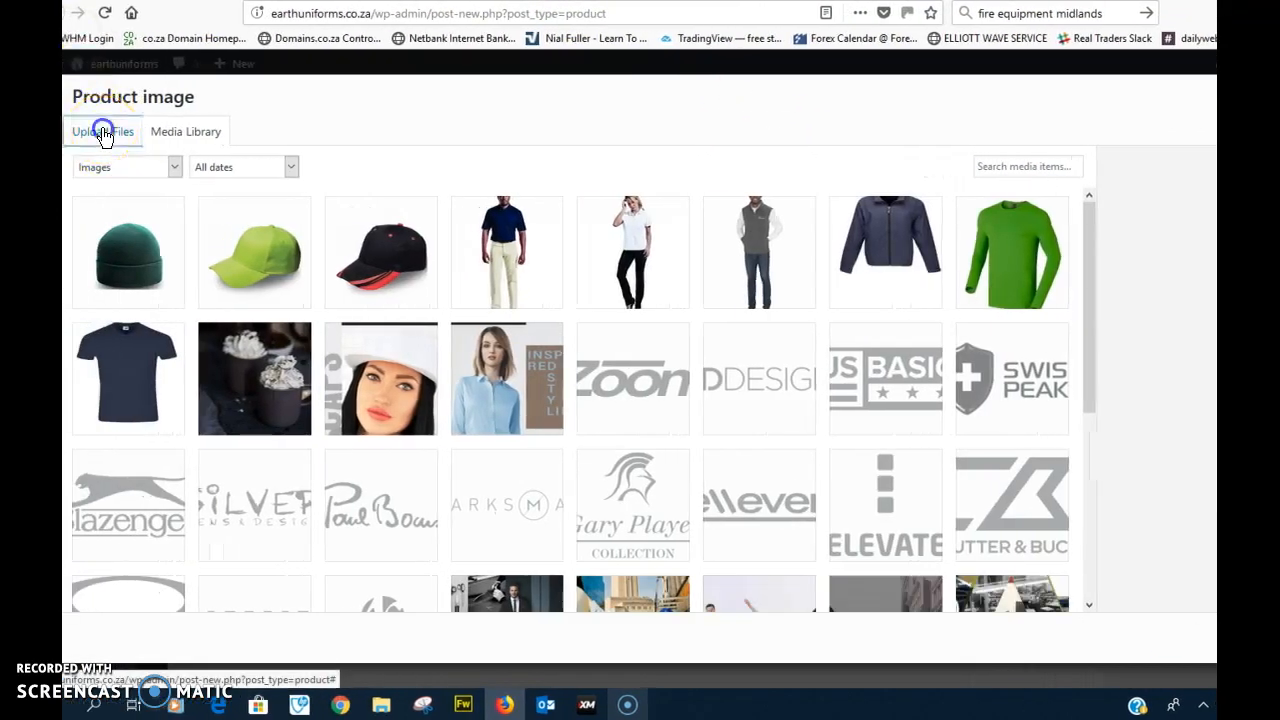
click(732, 375)
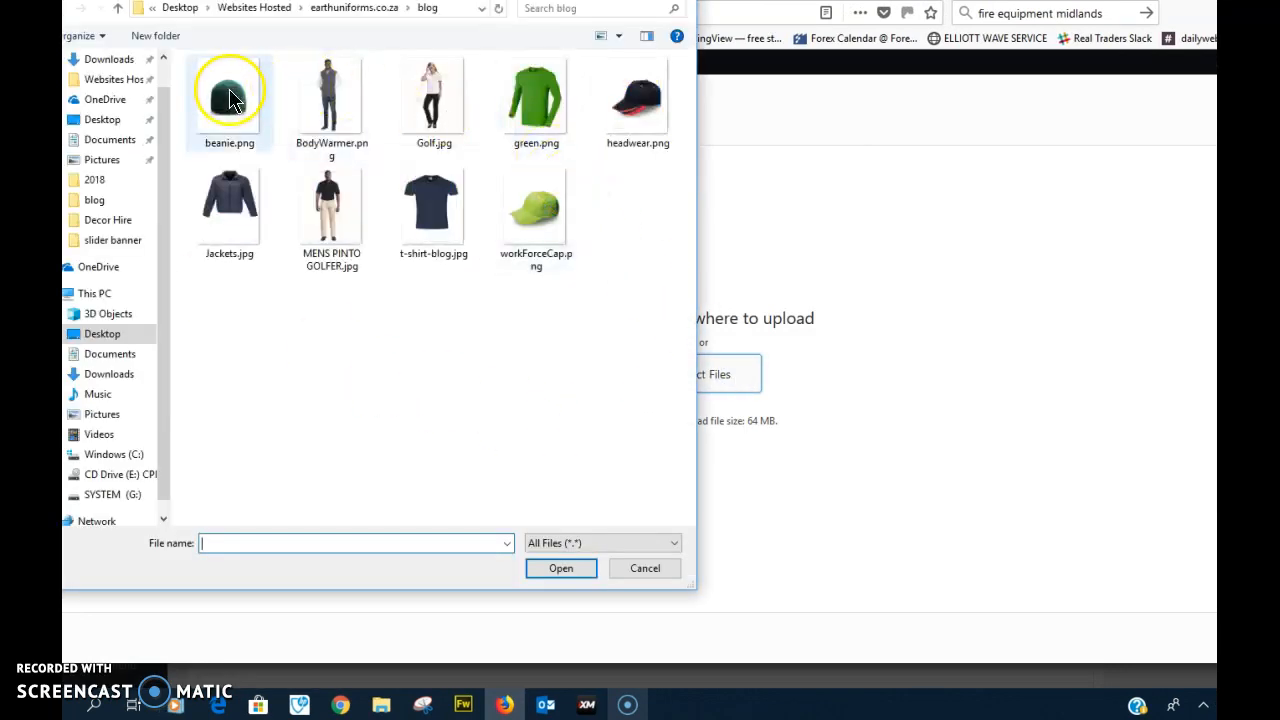
click(226, 104)
click(574, 568)
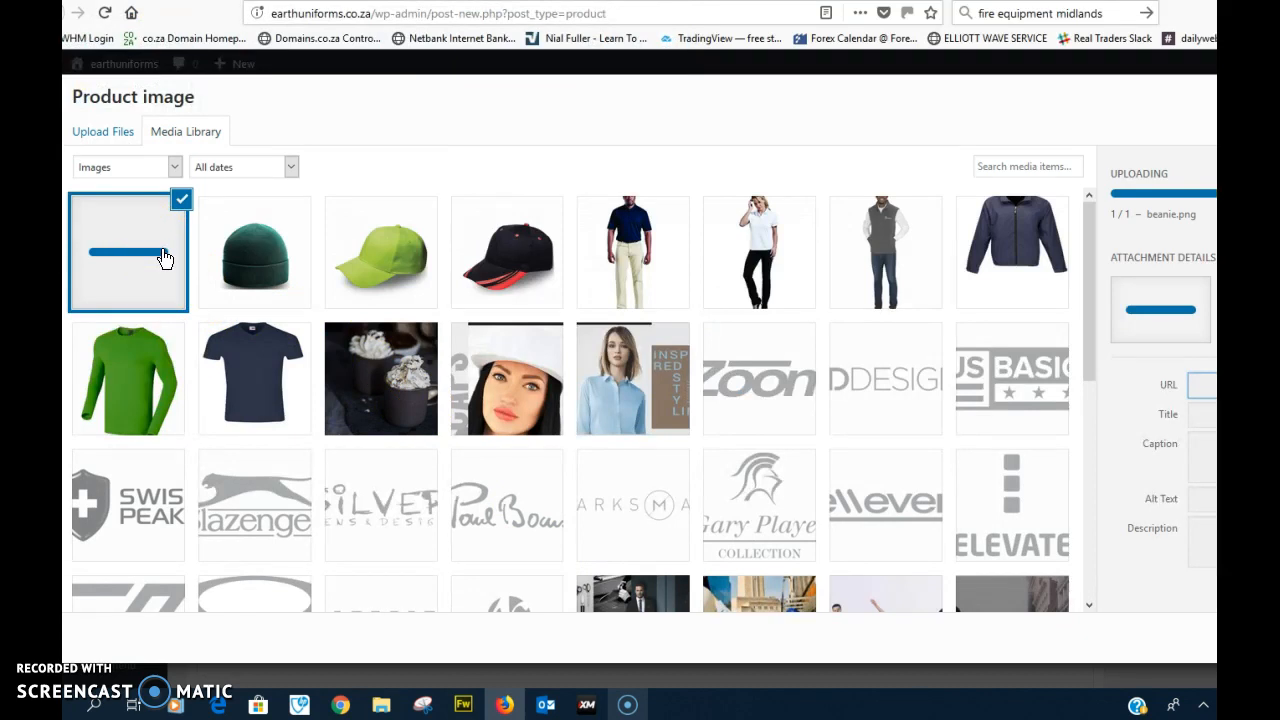
Set the green cap picture workForceCap.png from the media library as the product image.
click(1216, 2)
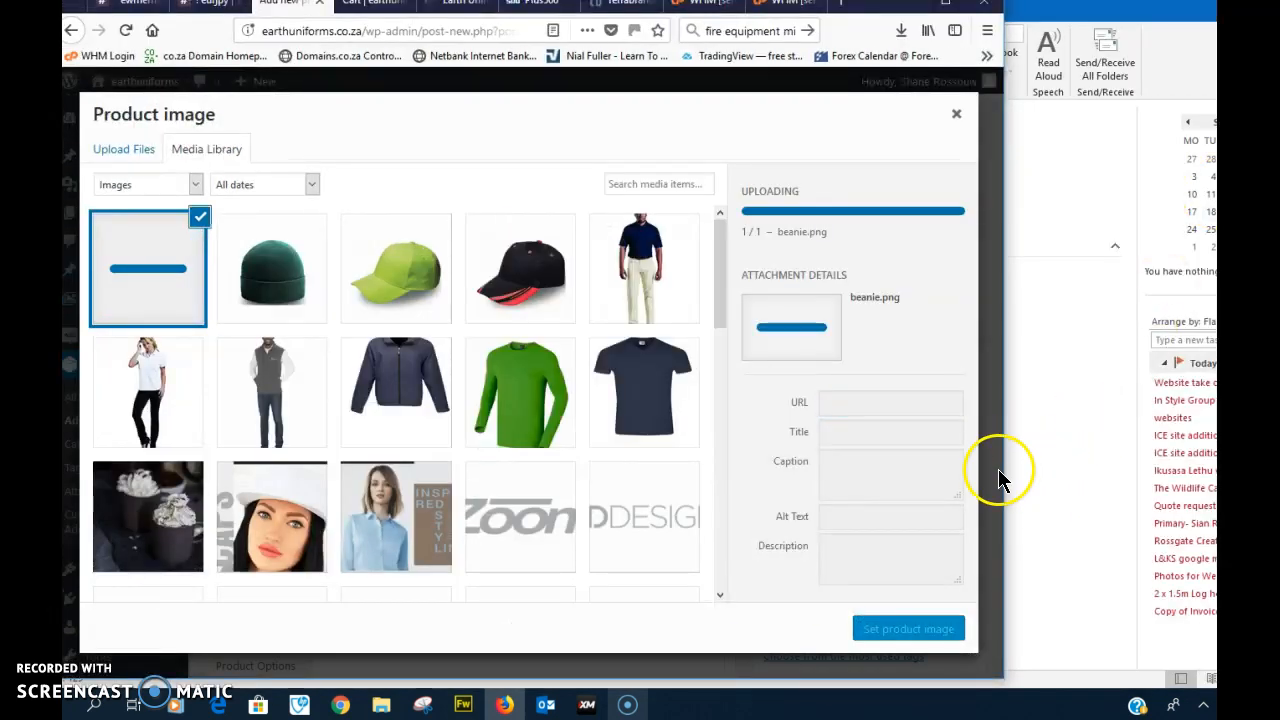
drag(1006, 474, 1218, 475)
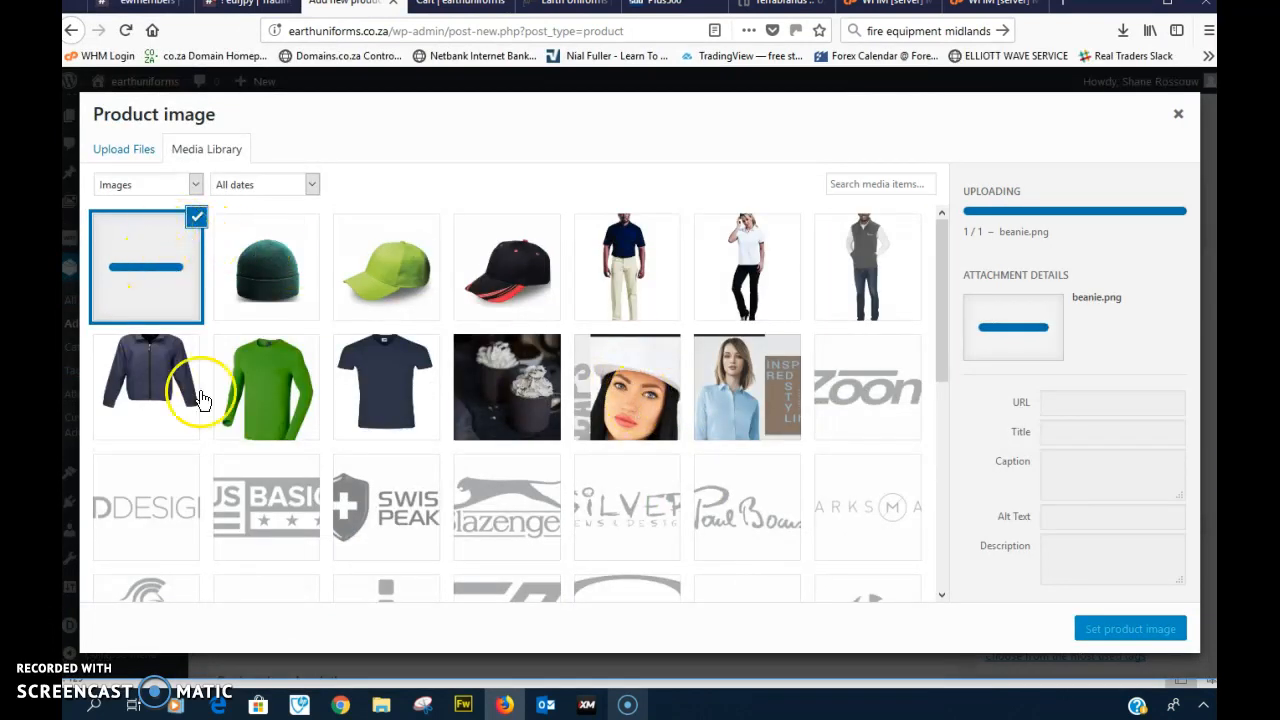
click(394, 264)
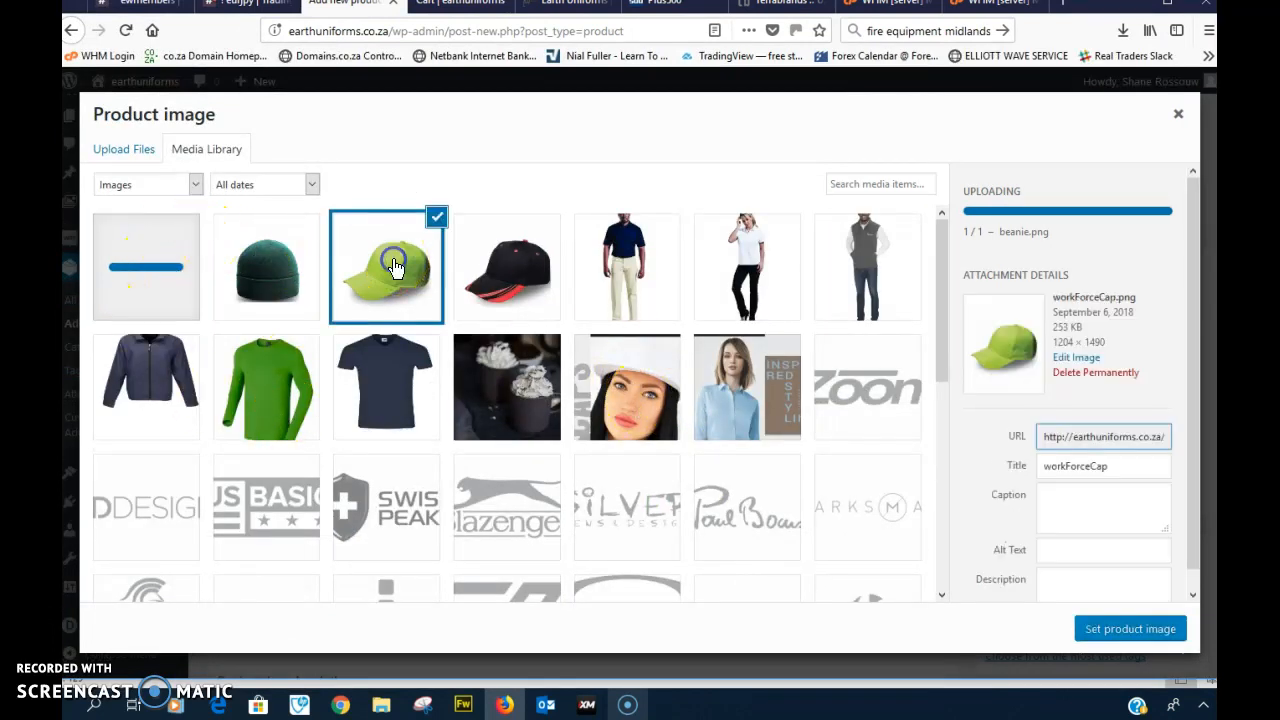
click(1143, 628)
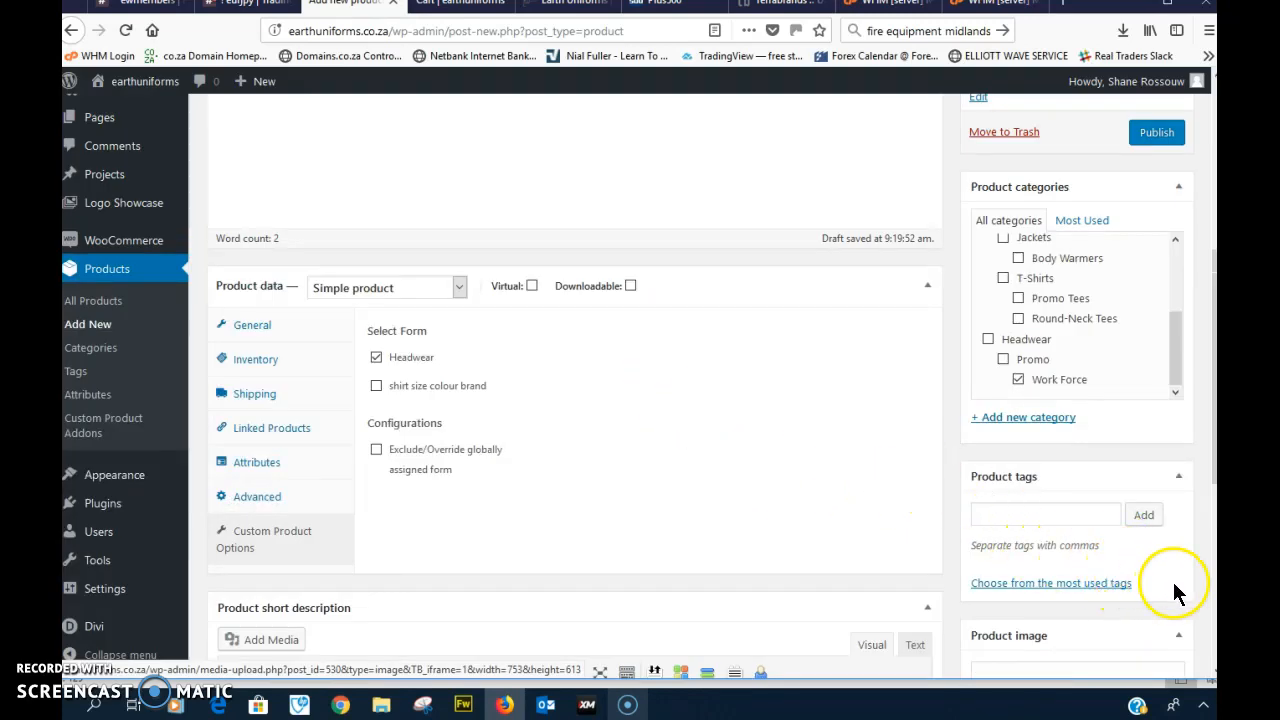
scroll(1052, 632, down, 2)
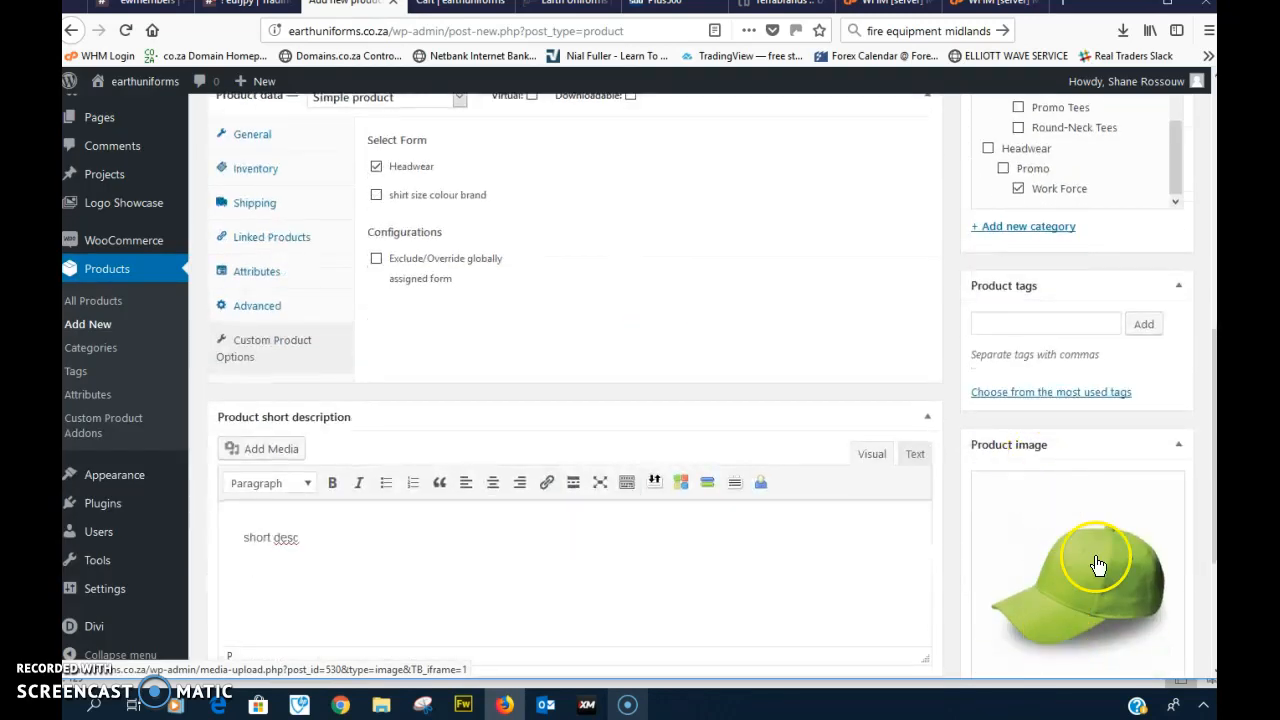
scroll(1052, 497, down, 3)
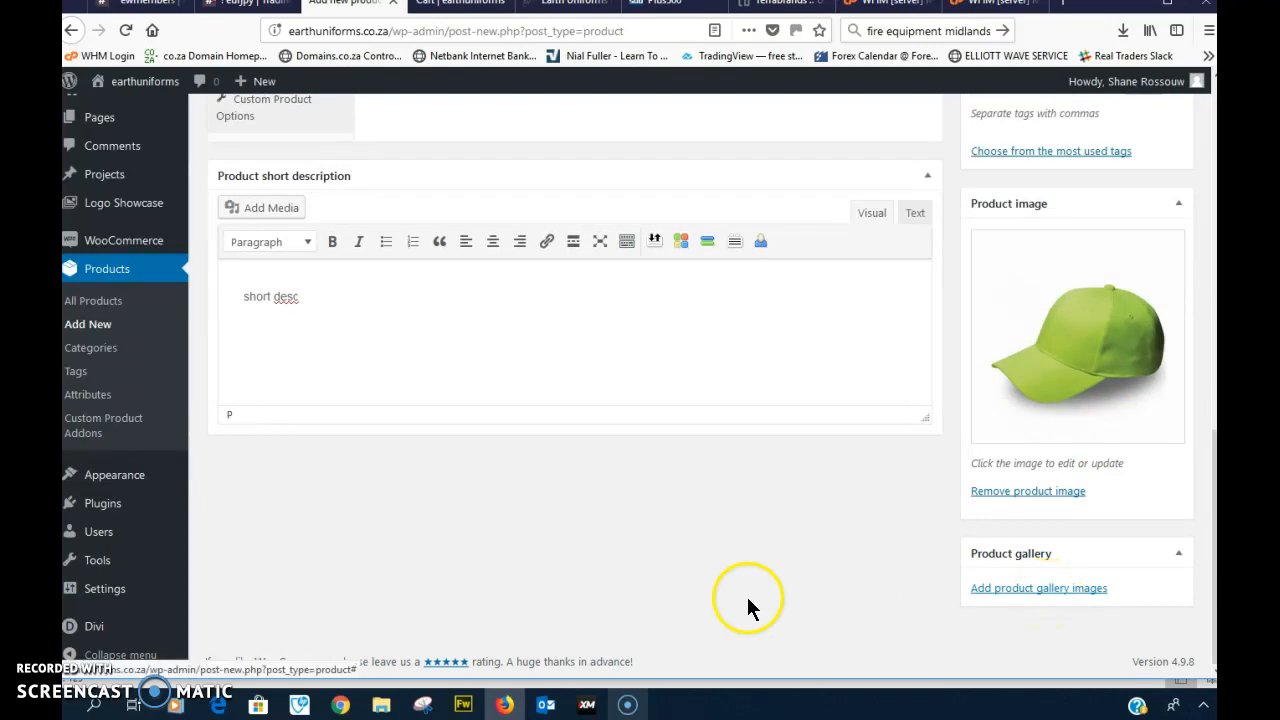
click(1124, 348)
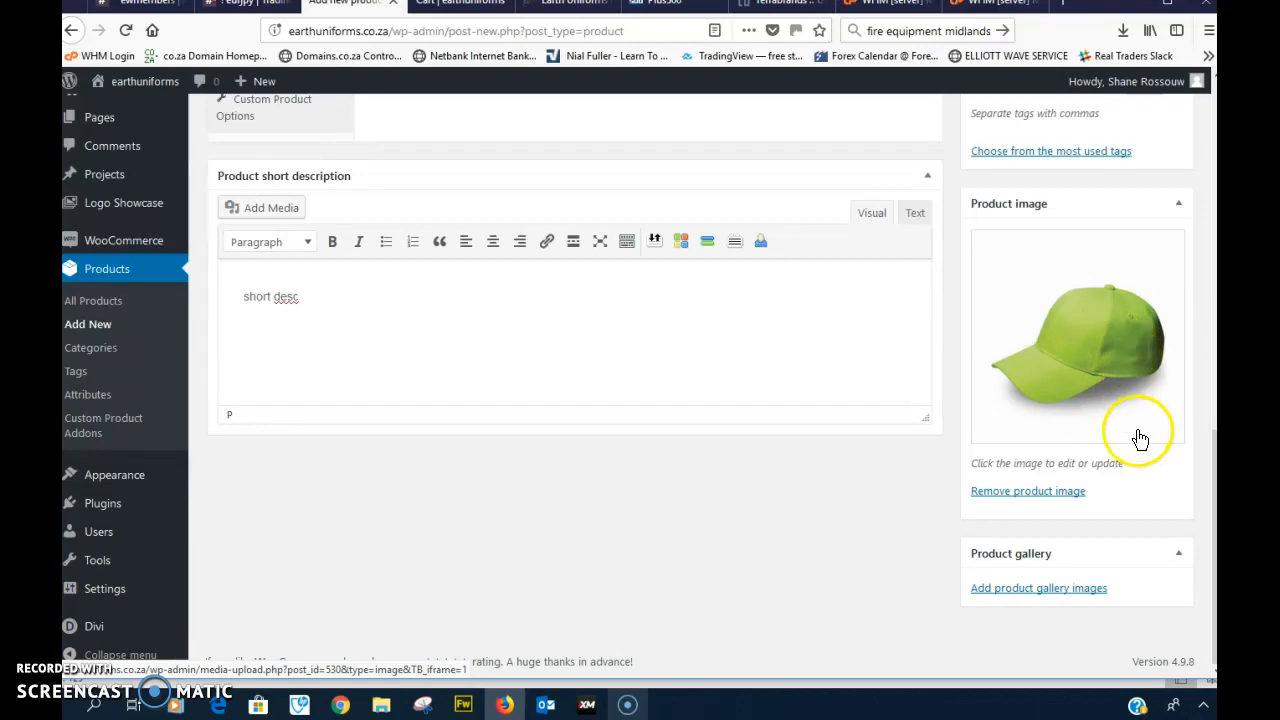
Publish the 5 Panel Flap Cap product.
scroll(1137, 437, up, 5)
scroll(1137, 442, up, 2)
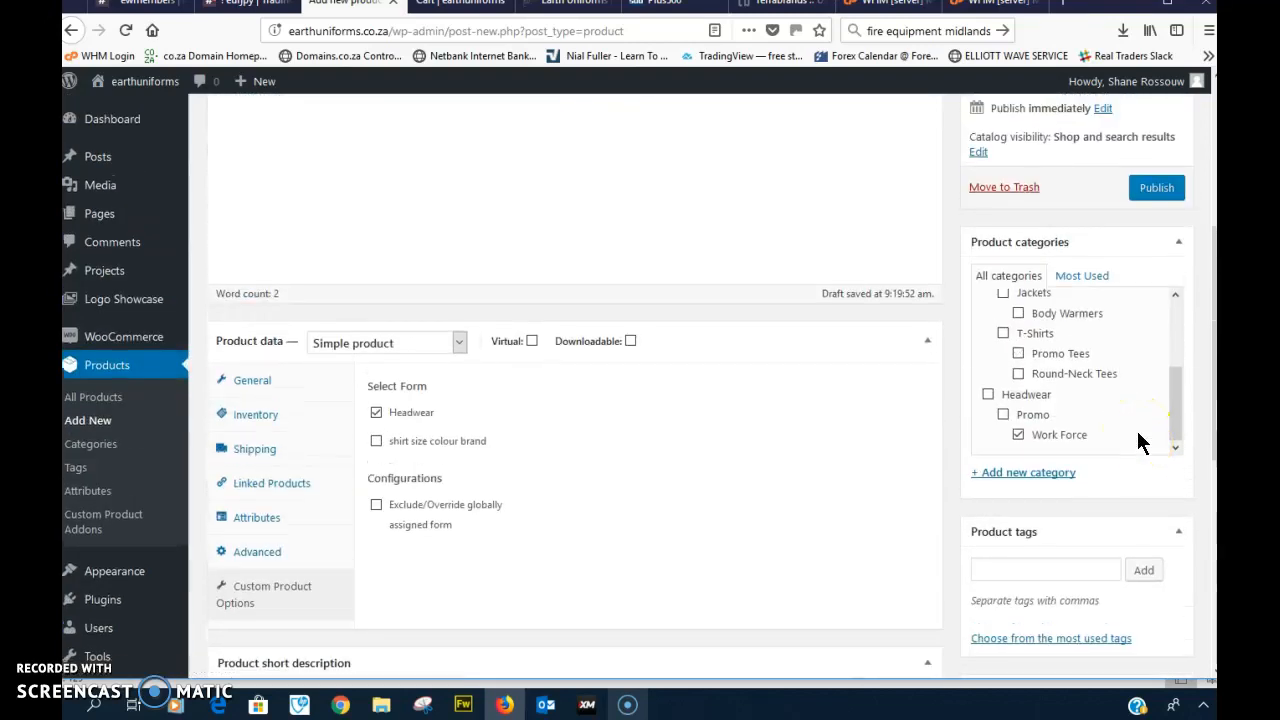
click(1166, 276)
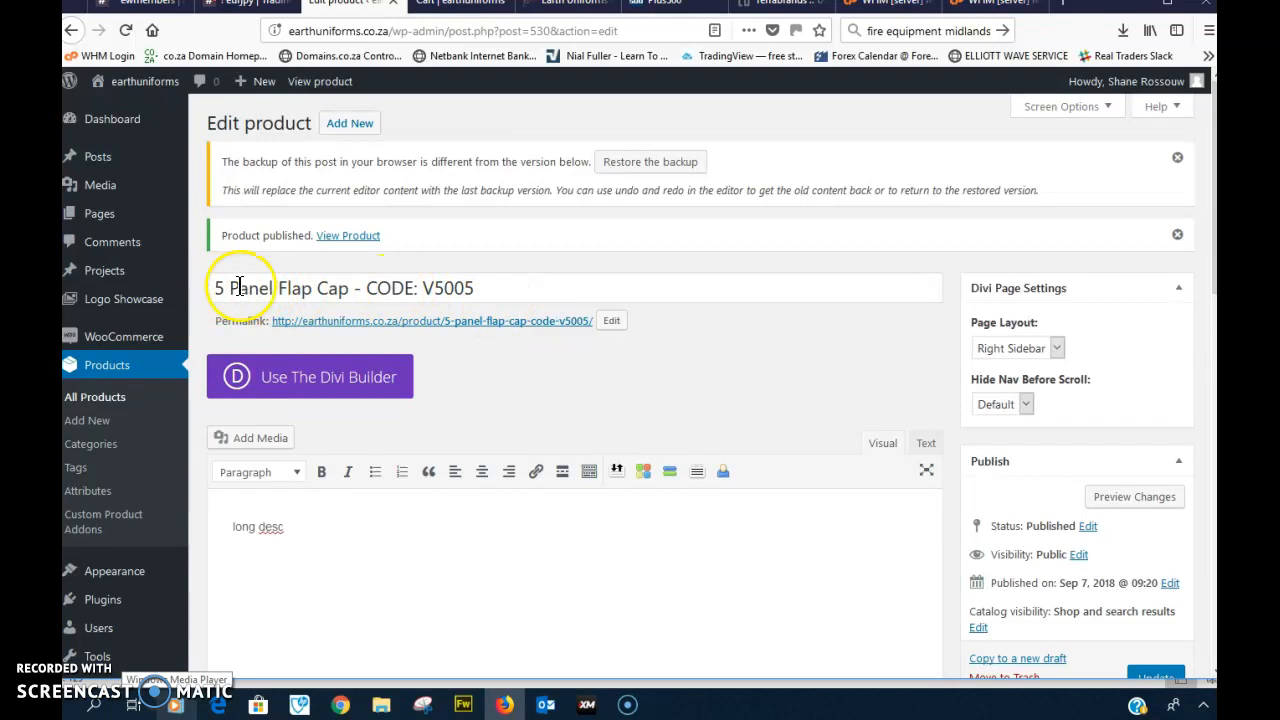
Switch to the storefront and browse the shop through Headwear and Promo to the Work Force category.
click(443, 6)
click(826, 180)
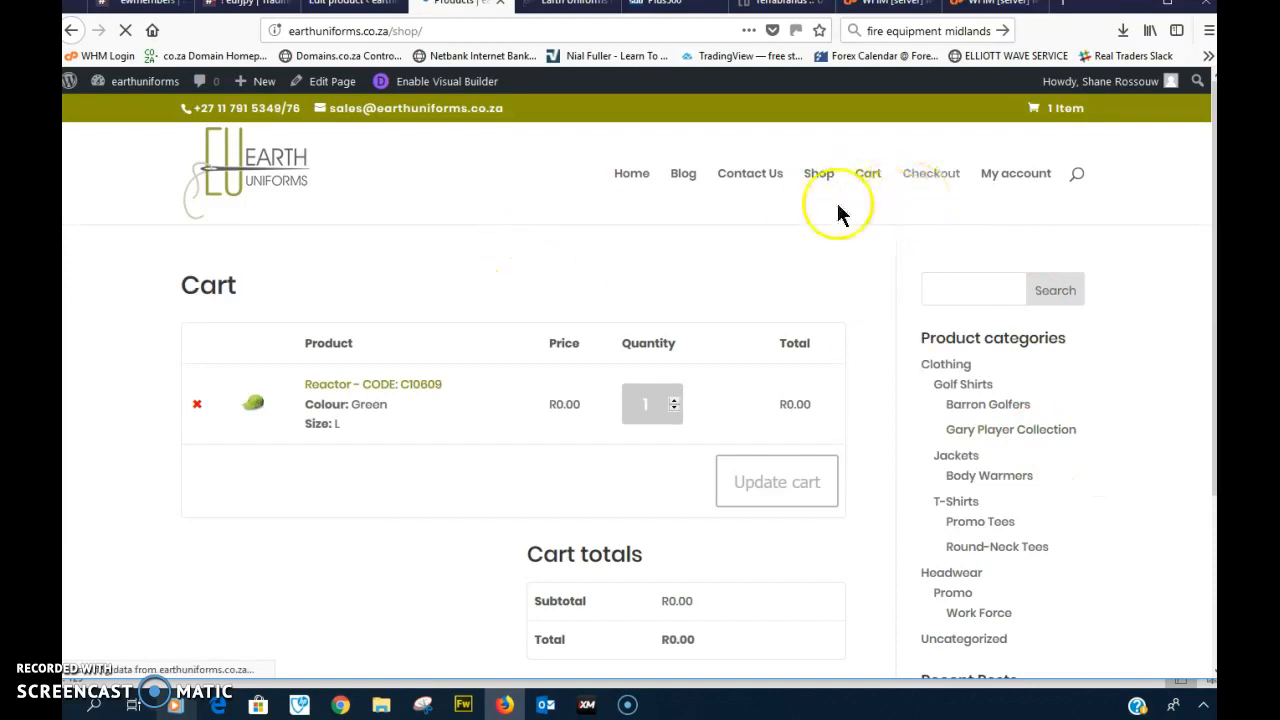
scroll(1078, 495, down, 5)
click(545, 225)
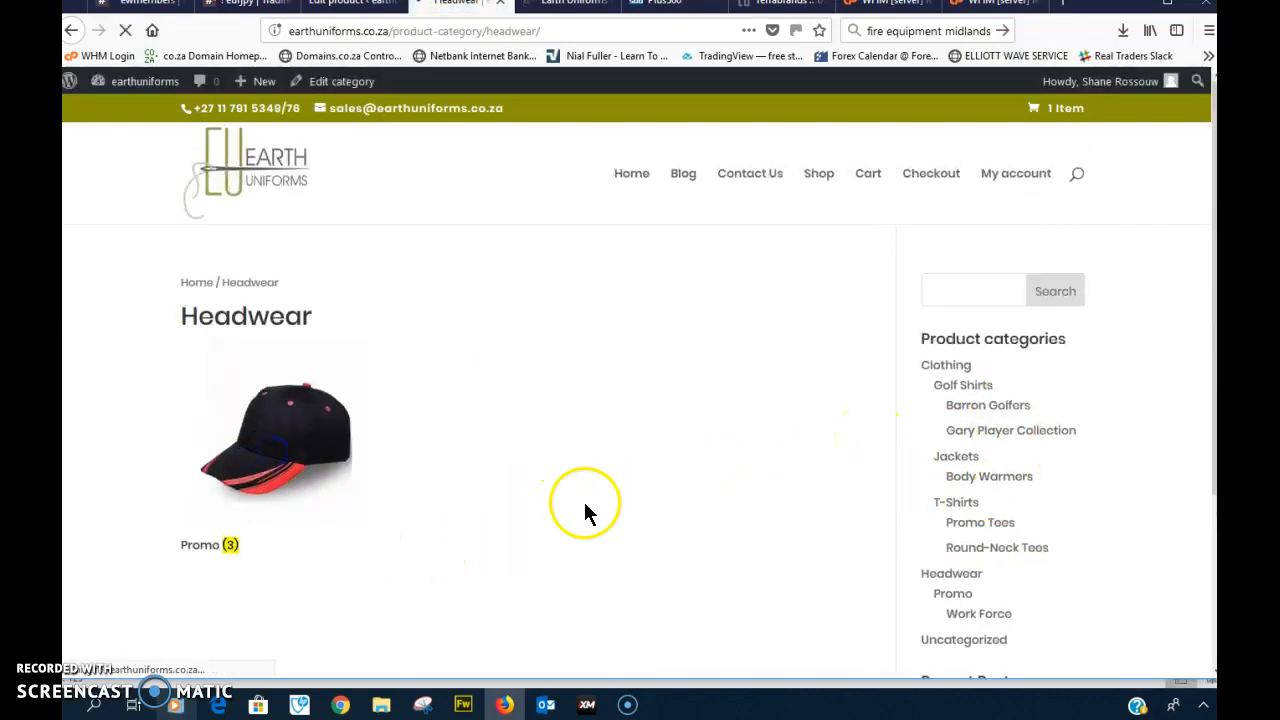
click(351, 552)
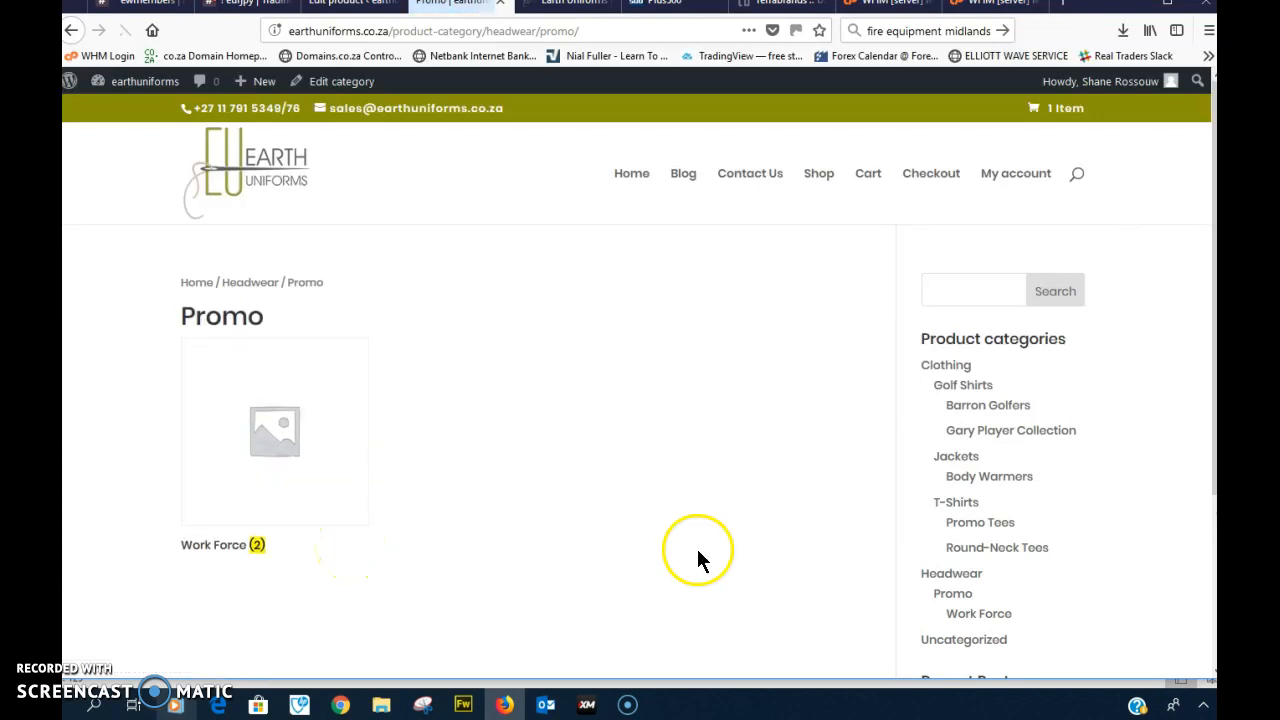
click(303, 447)
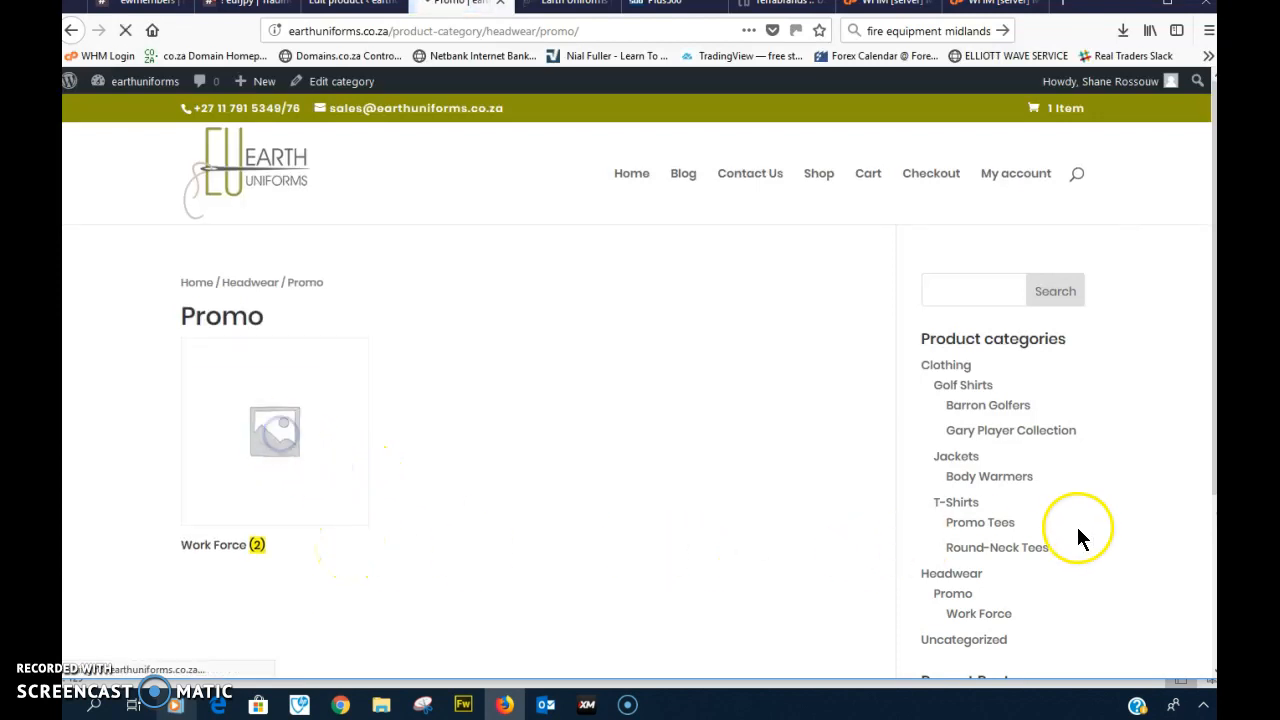
scroll(1140, 472, down, 3)
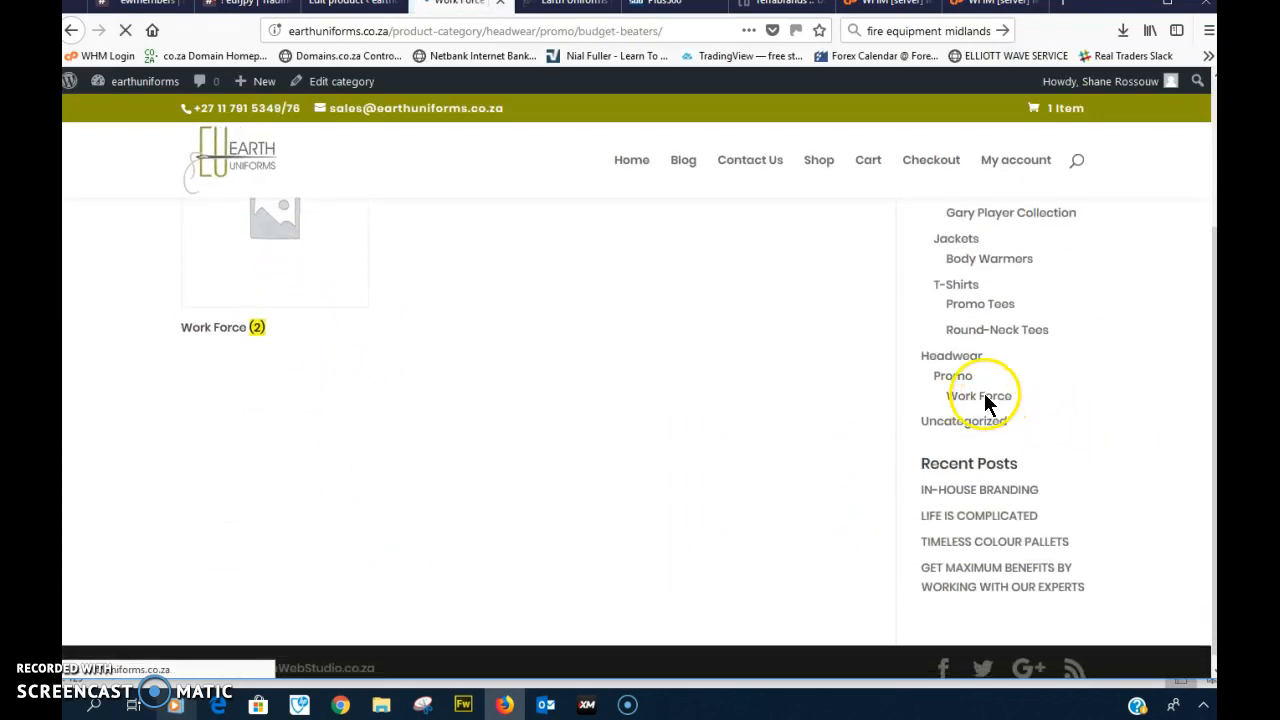
scroll(660, 560, down, 2)
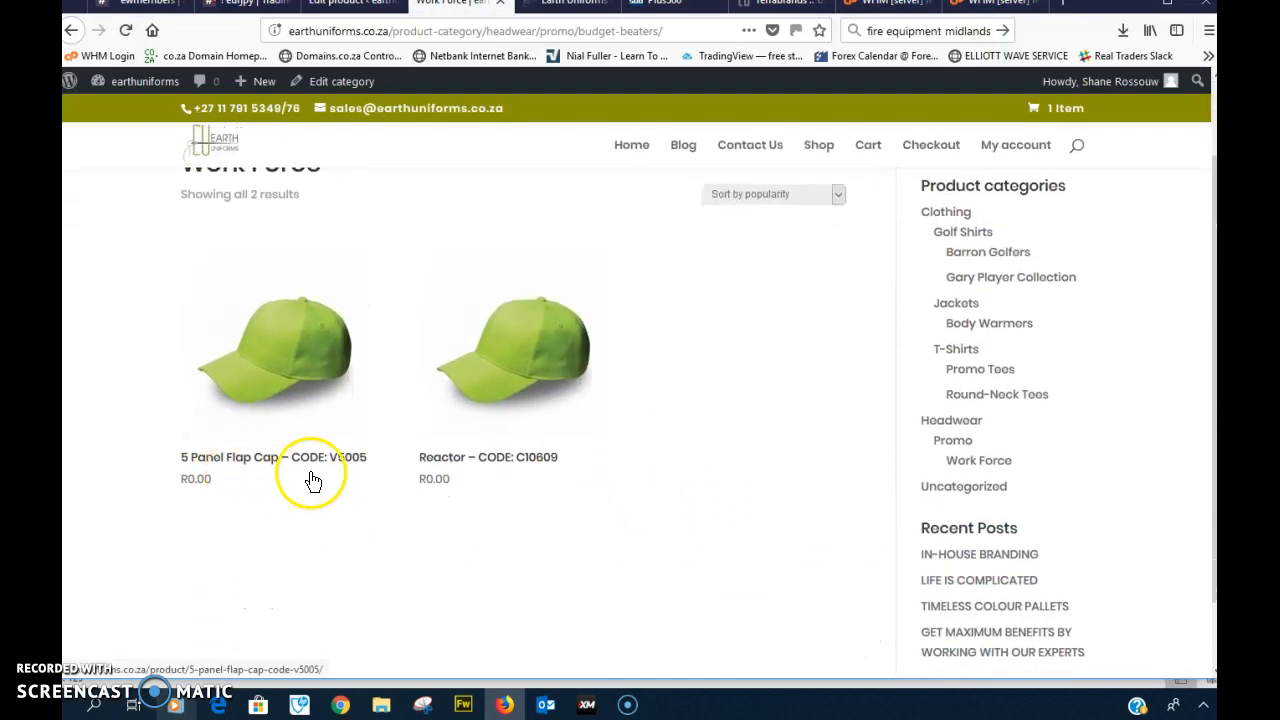
Open the 5 Panel Flap Cap's product page and review its options and description.
click(297, 354)
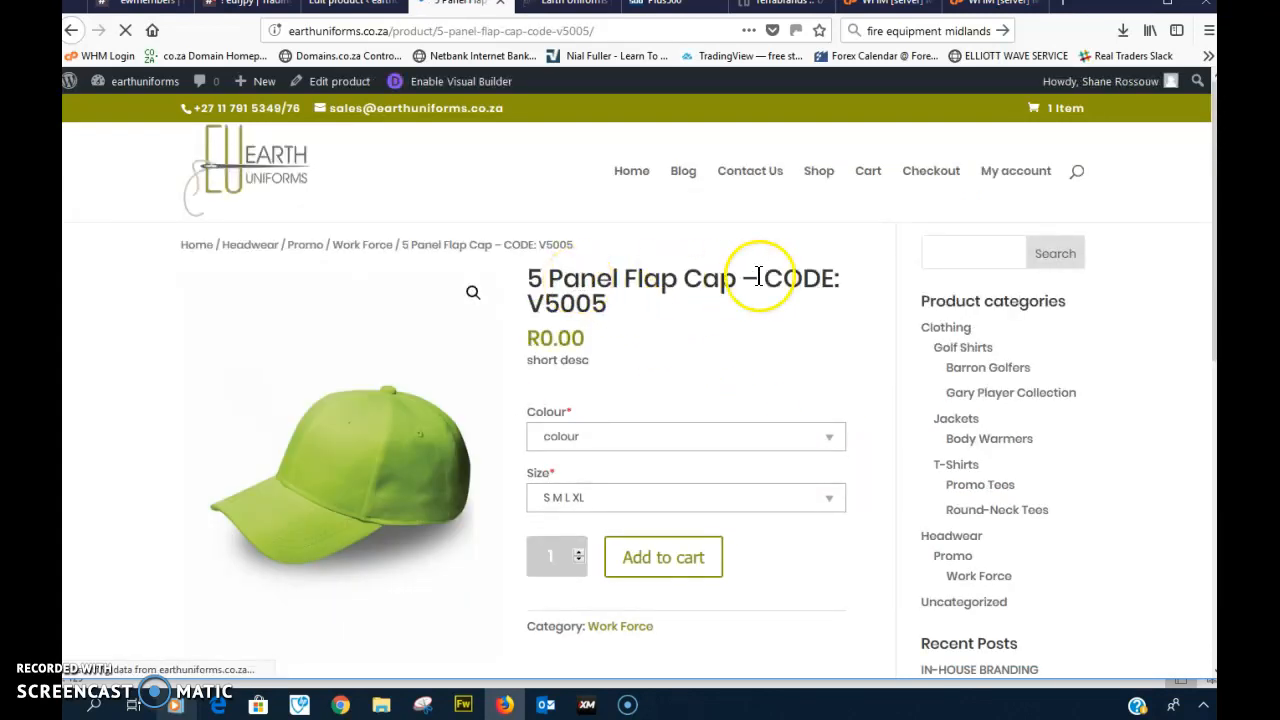
scroll(757, 390, down, 5)
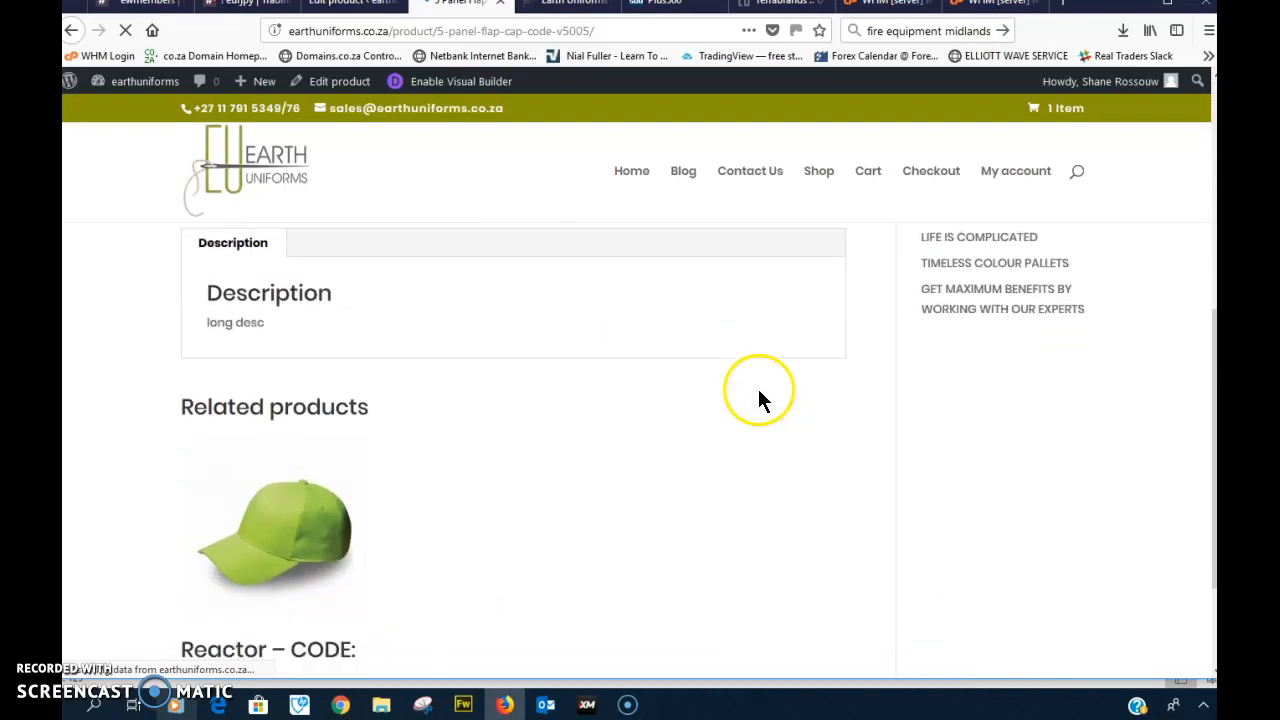
scroll(563, 490, up, 5)
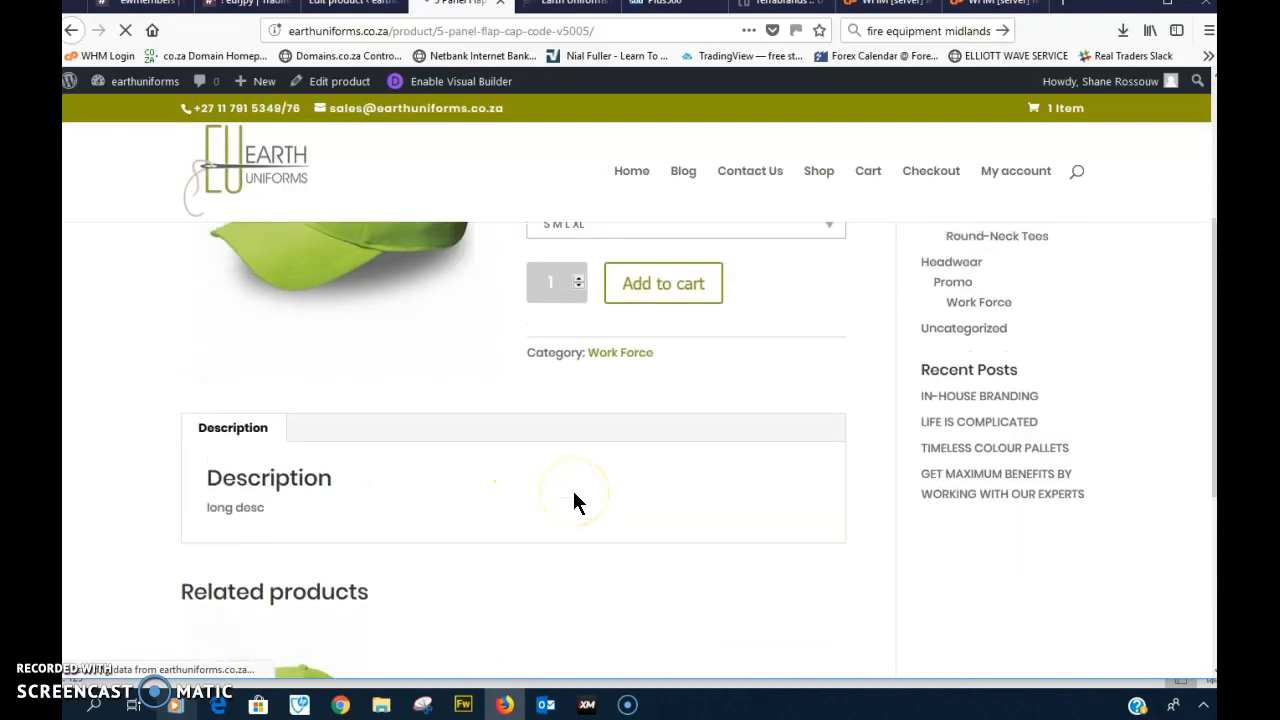
scroll(723, 488, up, 2)
Add the 5 Panel Flap Cap in colour Black and size L to the cart, and view the cart with its totals.
click(825, 476)
click(600, 513)
click(818, 538)
click(542, 616)
click(680, 594)
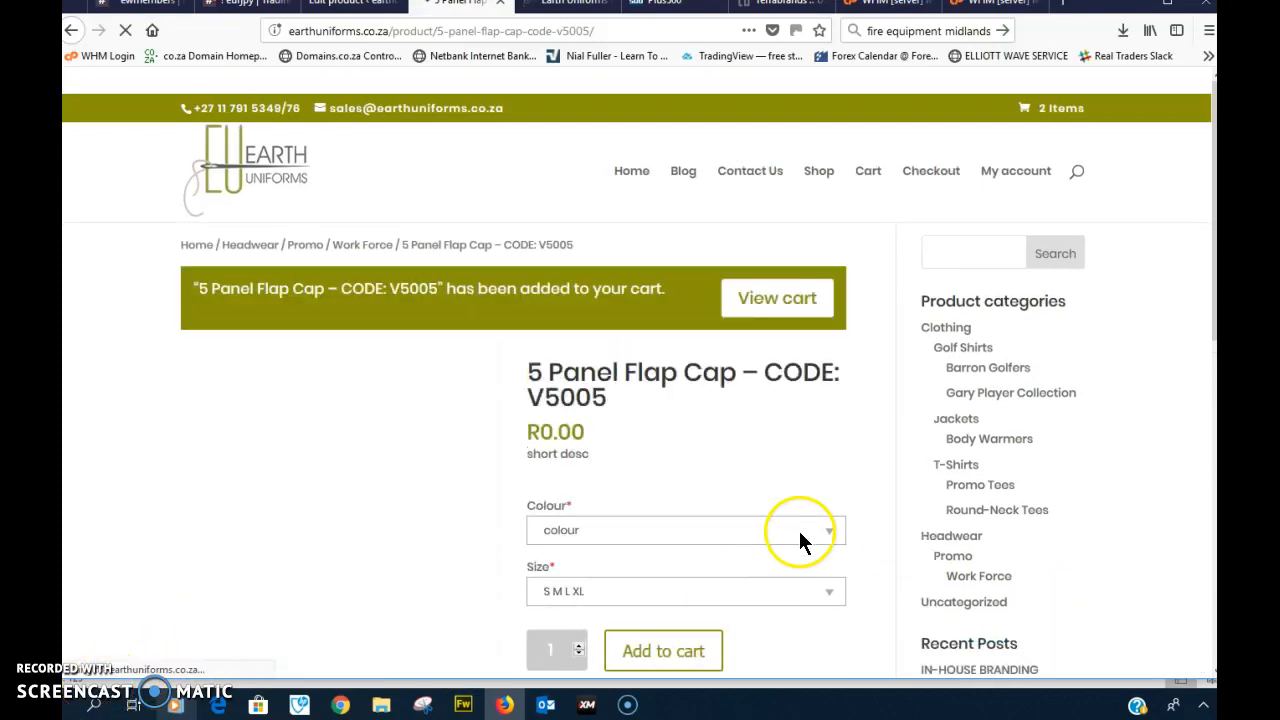
click(790, 340)
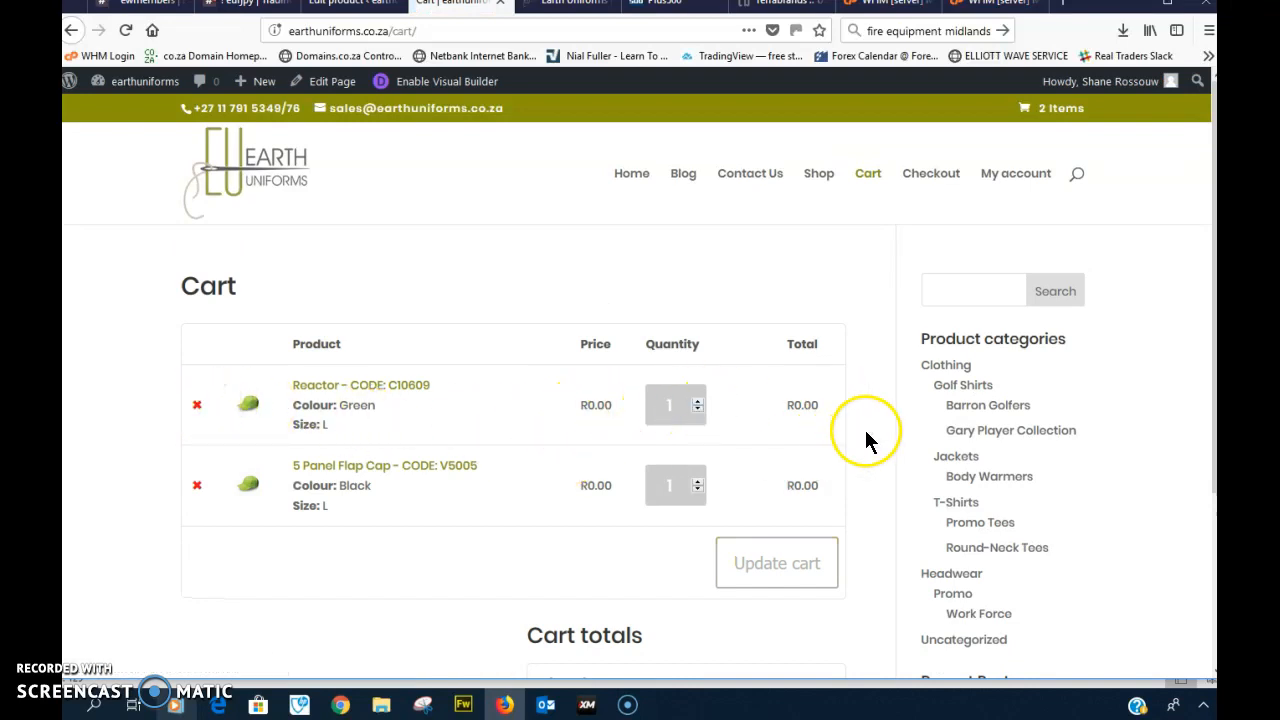
scroll(869, 434, down, 3)
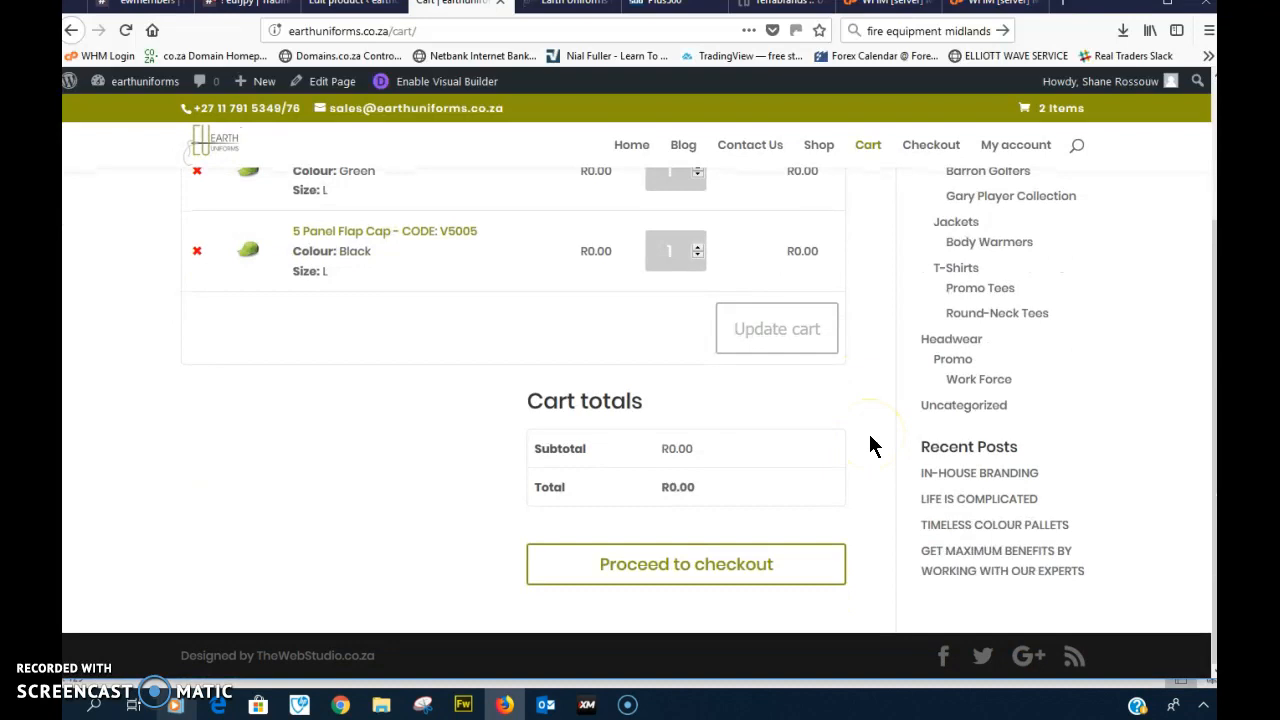